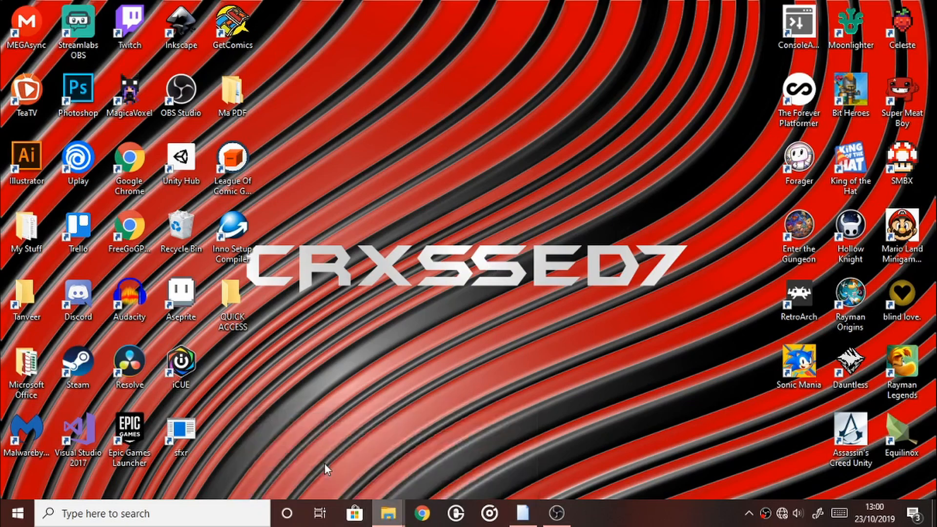
# Open the R & B (WIN) game folder inside Games in My Stuff to view its build files.
pyautogui.scroll(2, 194, 229)
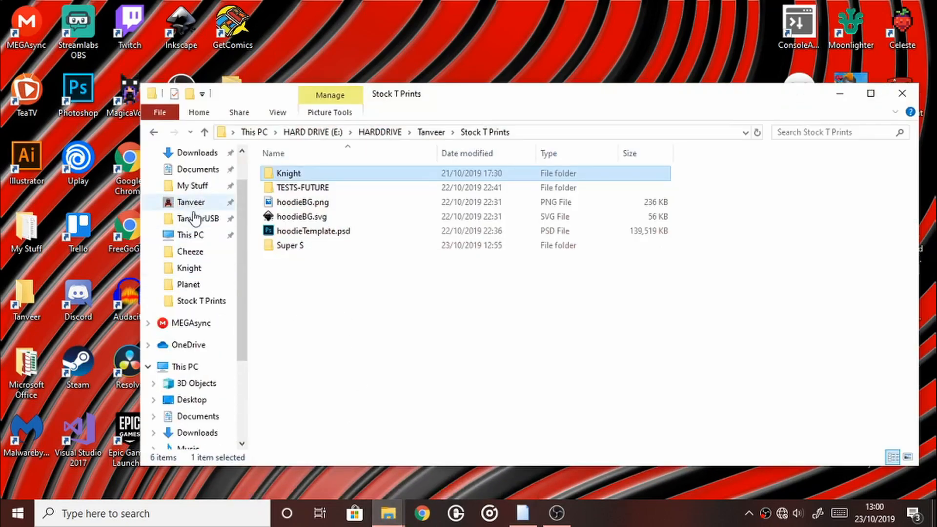
pyautogui.click(192, 186)
pyautogui.scroll(-1, 392, 381)
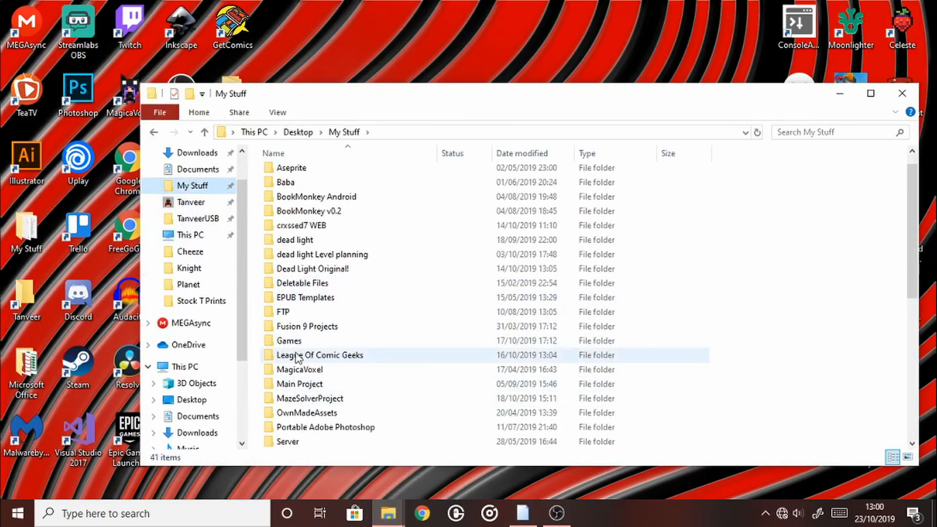
pyautogui.doubleClick(307, 346)
pyautogui.click(339, 232)
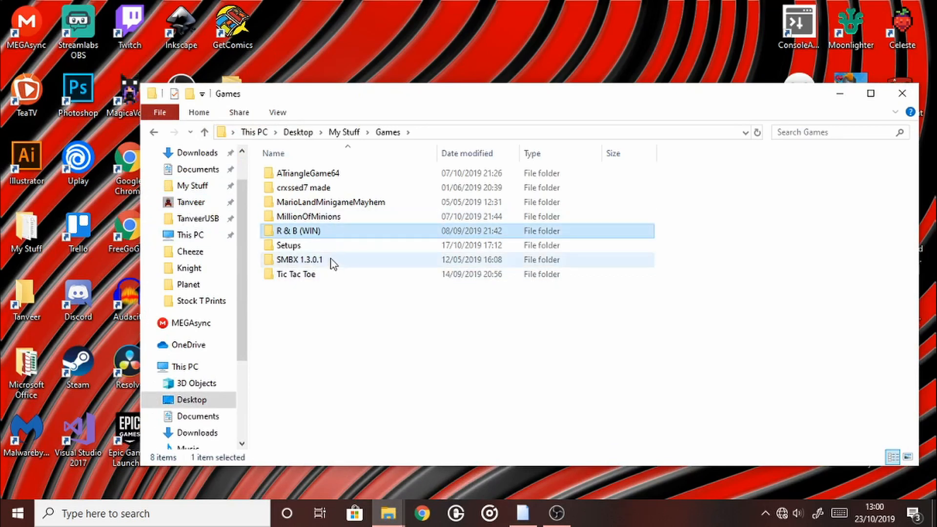
pyautogui.doubleClick(340, 232)
pyautogui.moveTo(346, 294); pyautogui.dragTo(372, 282)
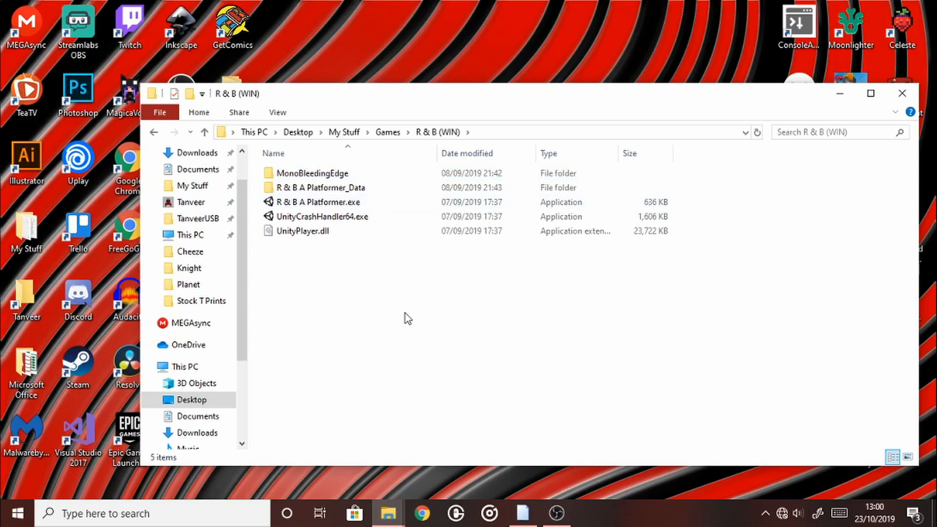
# Switch to Google Chrome and search the web for "inno setup".
pyautogui.click(421, 512)
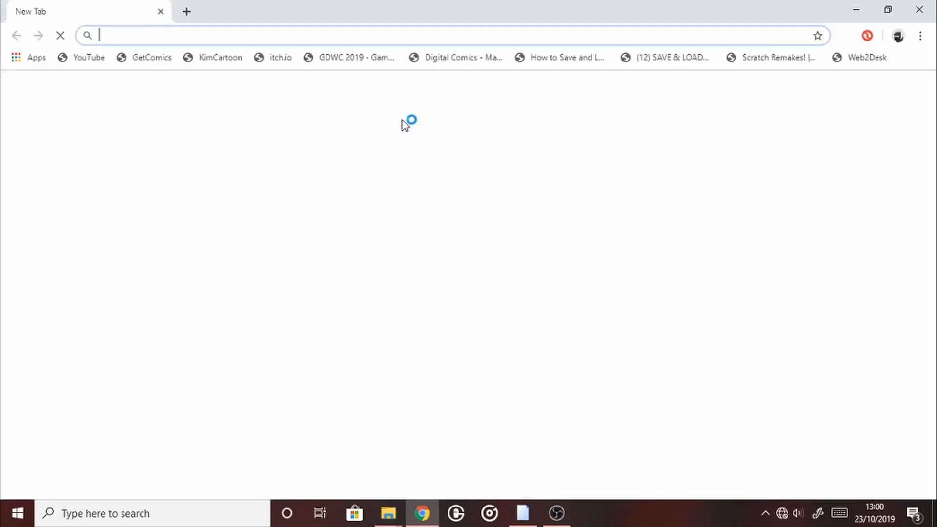
pyautogui.write('inn')
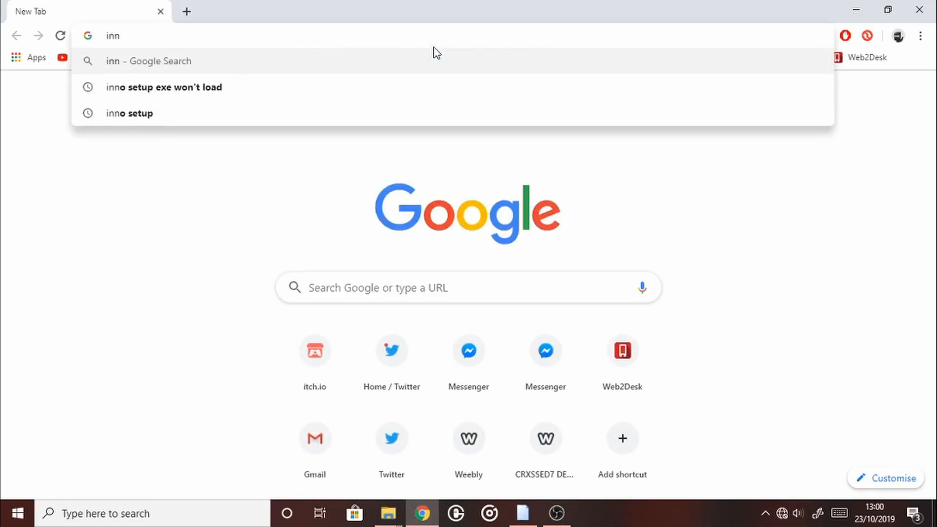
pyautogui.press('Down')
pyautogui.press('Down')
pyautogui.press('Return')
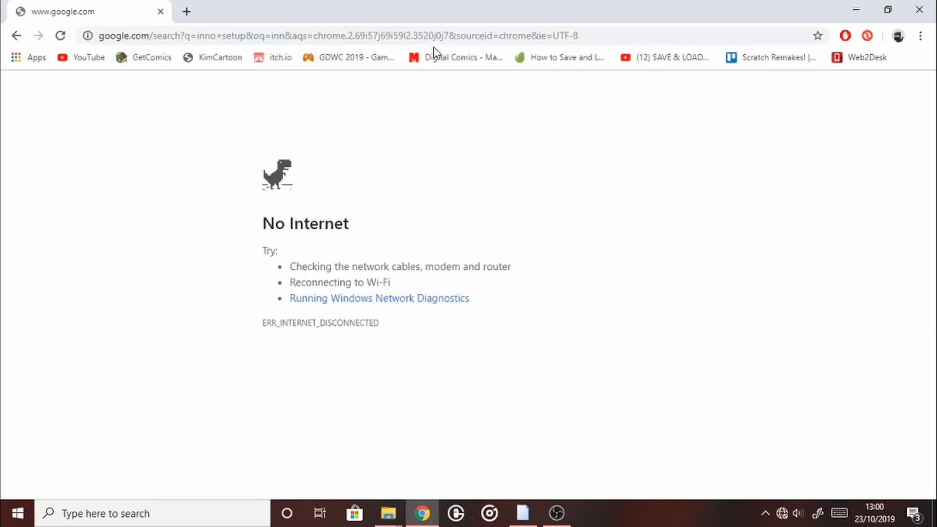
# Connect the computer to the TALKTALK-BDECC0 Wi-Fi network with automatic connection enabled.
pyautogui.click(781, 513)
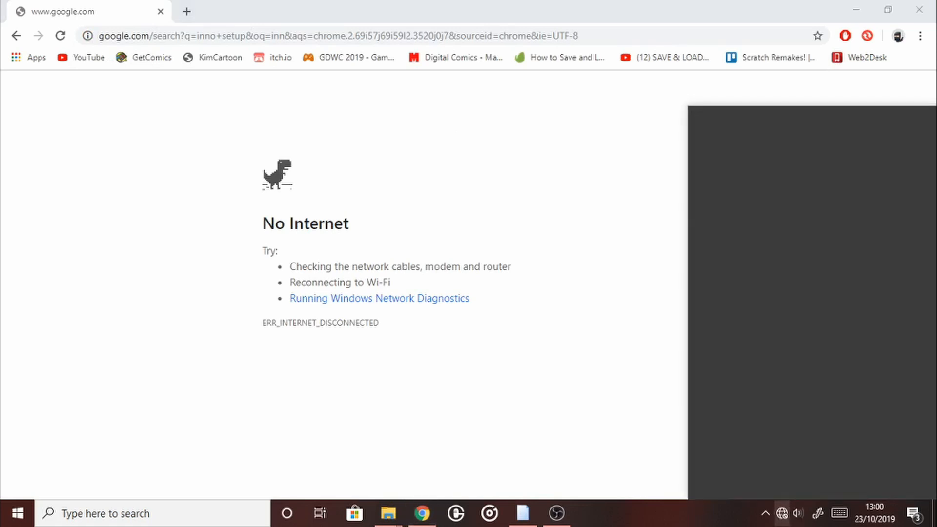
pyautogui.click(785, 128)
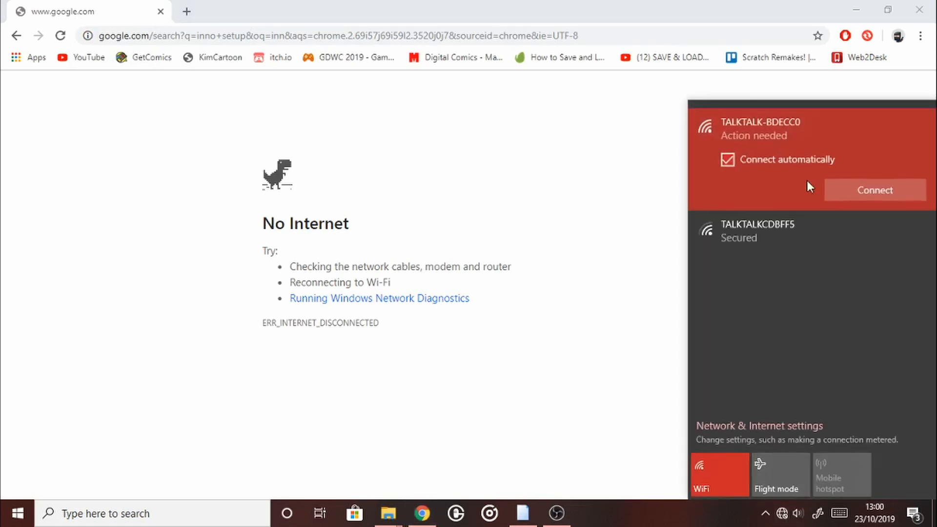
pyautogui.click(854, 188)
pyautogui.click(614, 229)
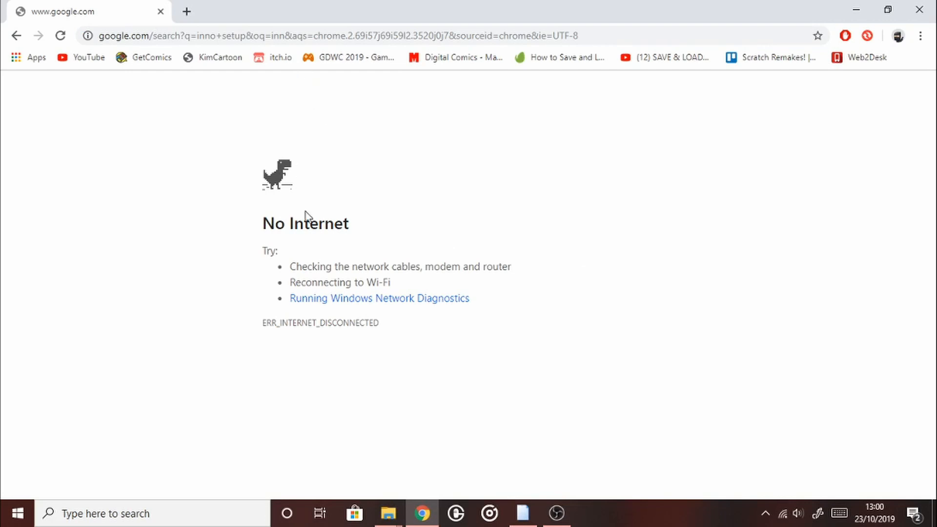
# Reload the search, open the Inno Setup site's downloads page and go to the Stable Release download table.
pyautogui.click(63, 35)
pyautogui.click(197, 214)
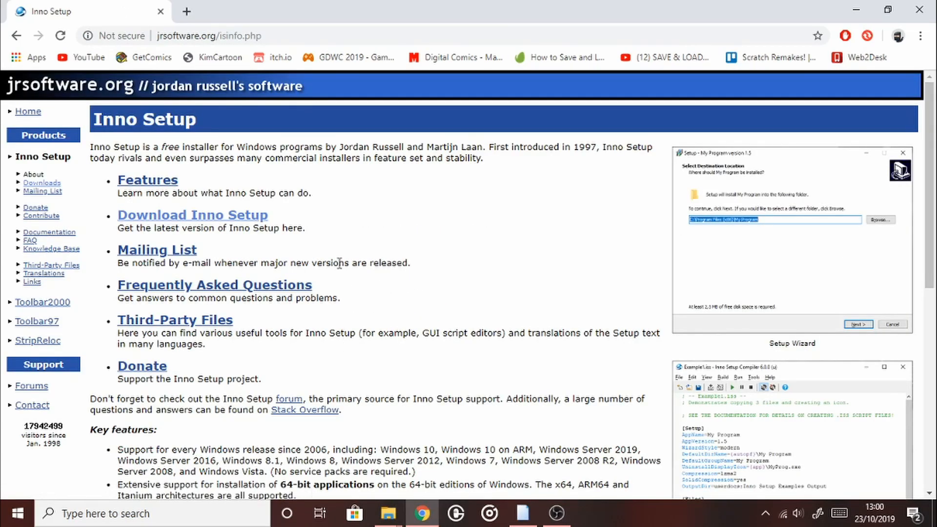
pyautogui.click(198, 224)
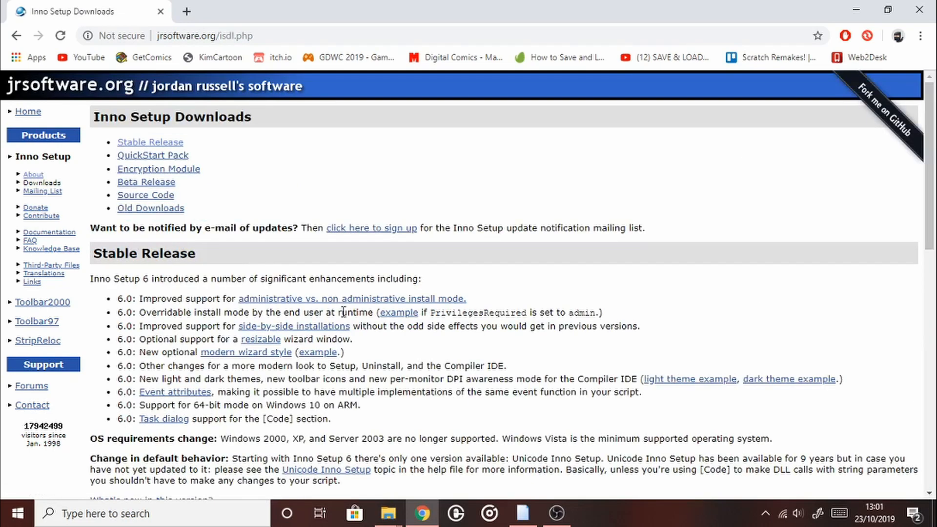
pyautogui.click(149, 143)
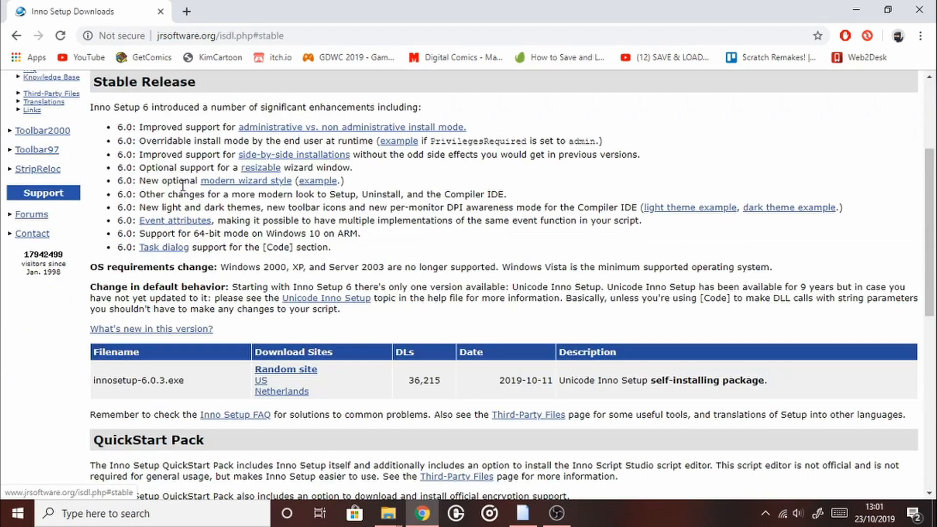
pyautogui.scroll(-1, 316, 318)
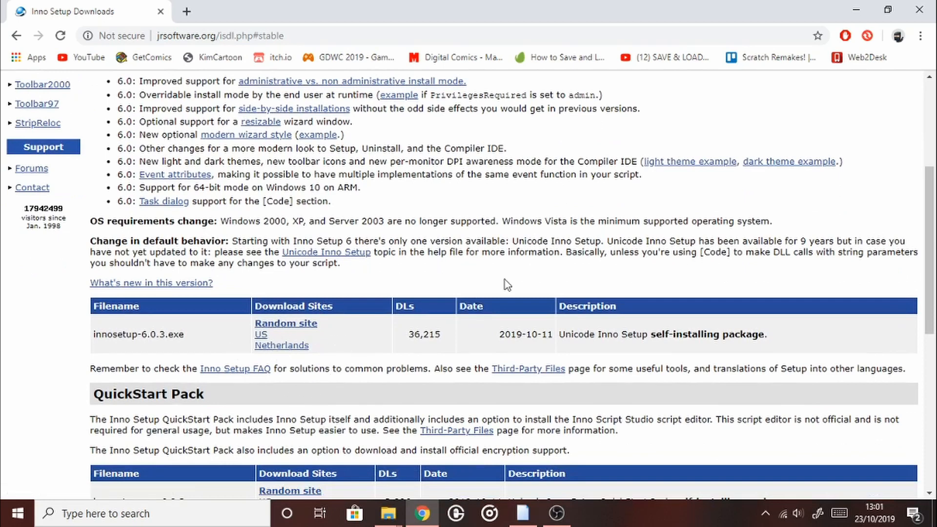
# Minimise the browser, examine the game's files in the R & B (WIN) folder in File Explorer, and return to the desktop.
pyautogui.click(860, 10)
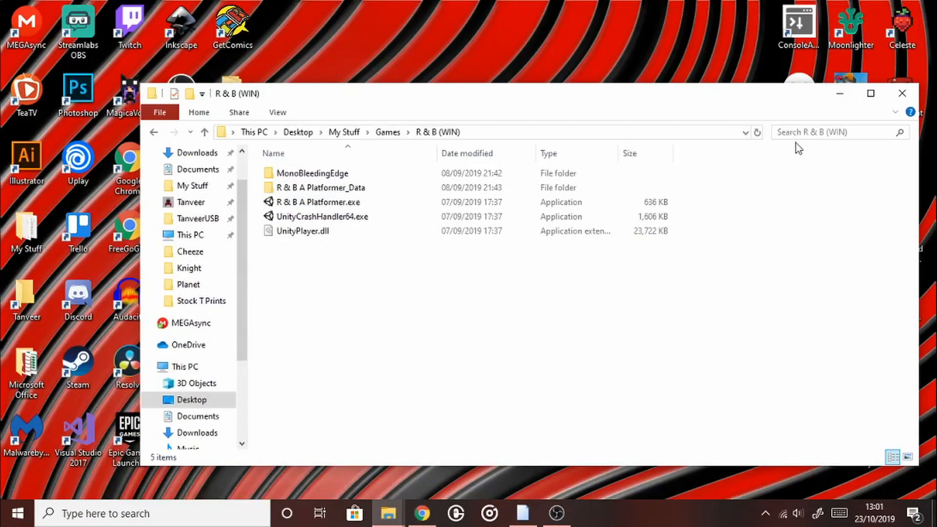
pyautogui.click(826, 92)
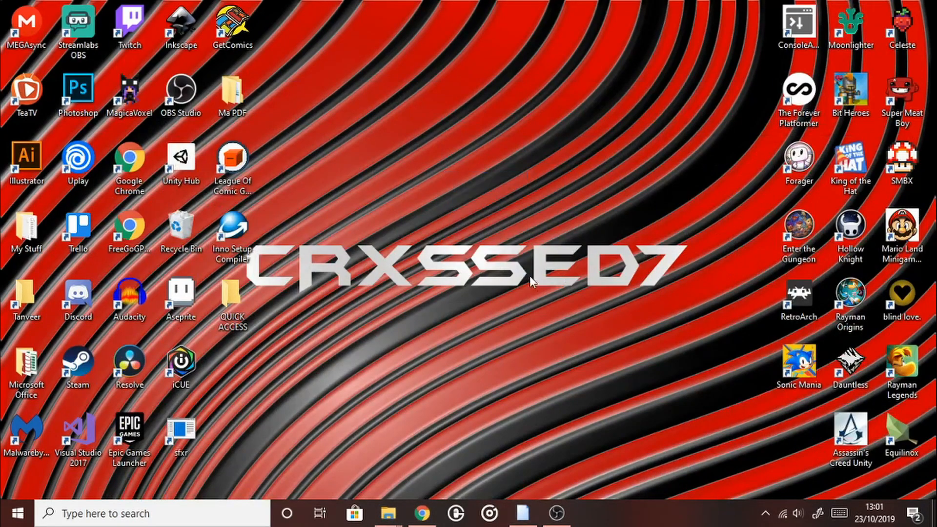
pyautogui.click(389, 513)
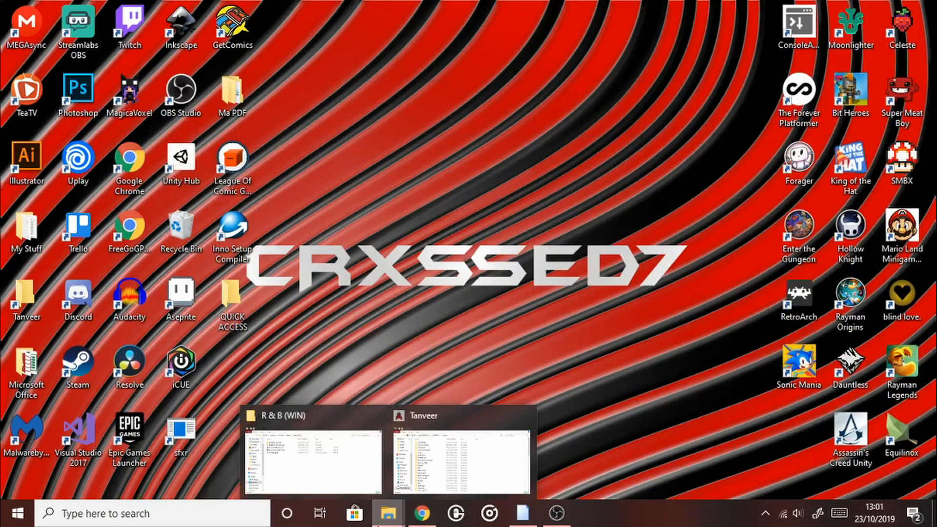
pyautogui.click(341, 462)
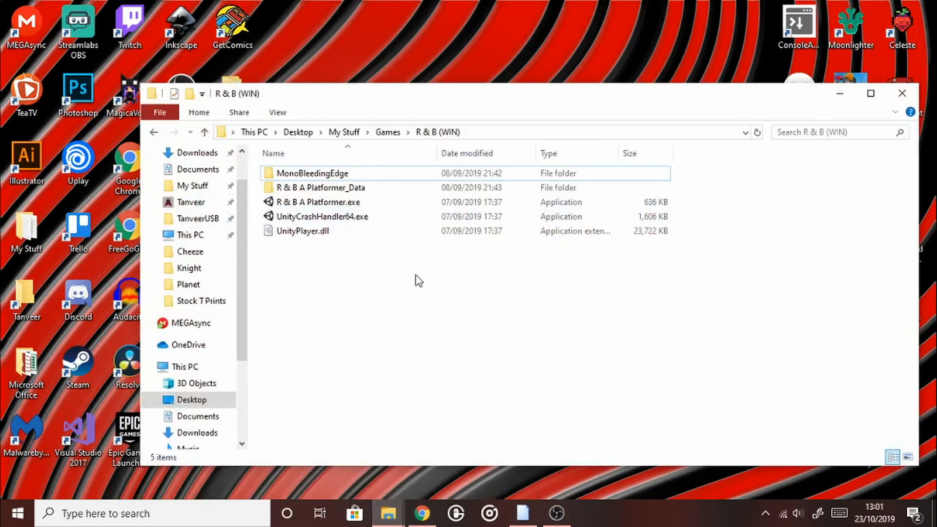
pyautogui.moveTo(389, 290); pyautogui.dragTo(383, 198)
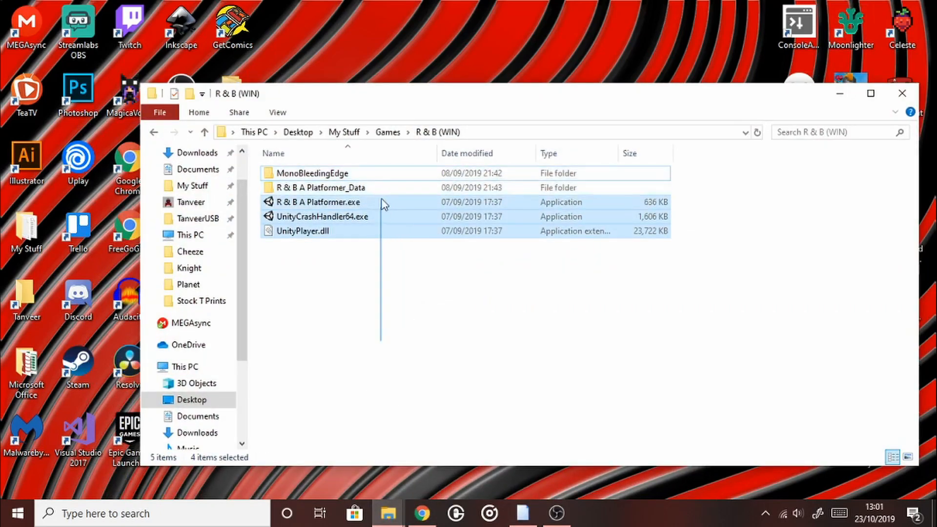
pyautogui.click(840, 94)
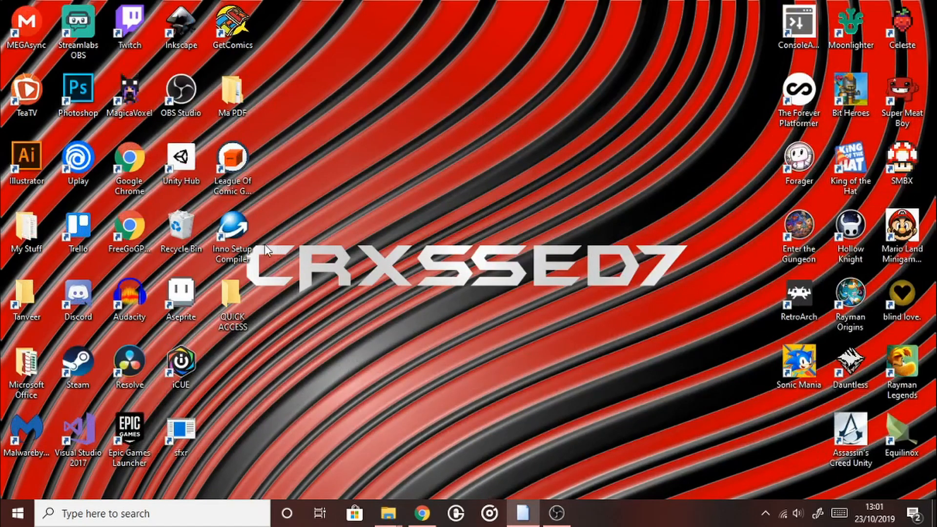
# Launch Inno Setup Compiler and create a new script file using the Script Wizard, continuing to the application information.
pyautogui.doubleClick(233, 232)
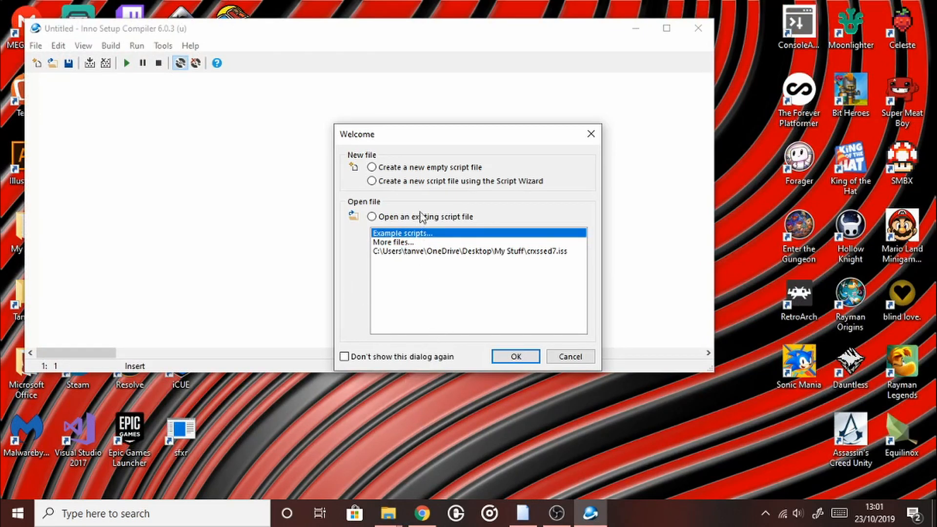
pyautogui.click(424, 181)
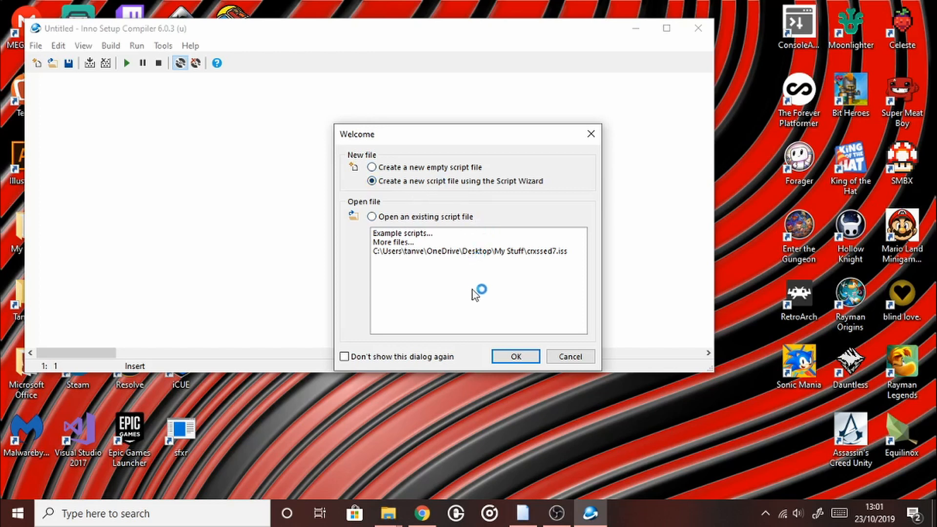
pyautogui.click(512, 356)
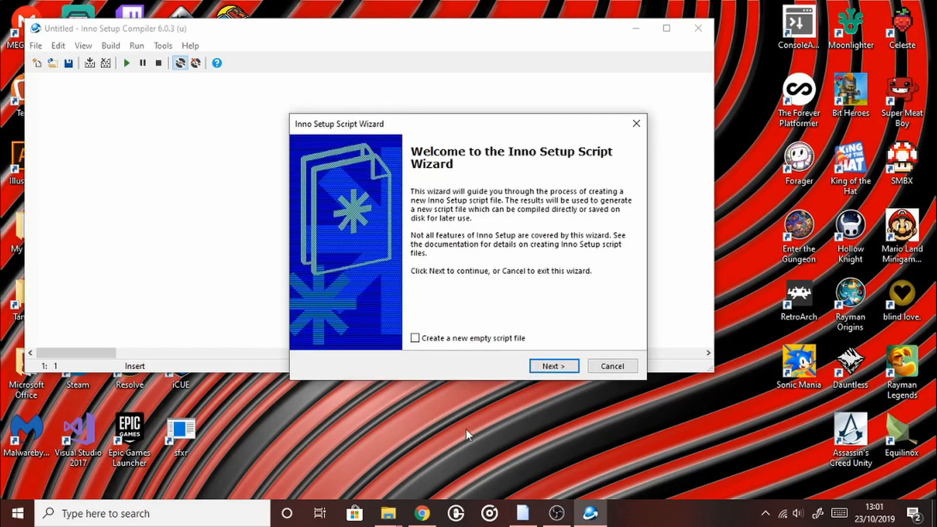
pyautogui.click(549, 367)
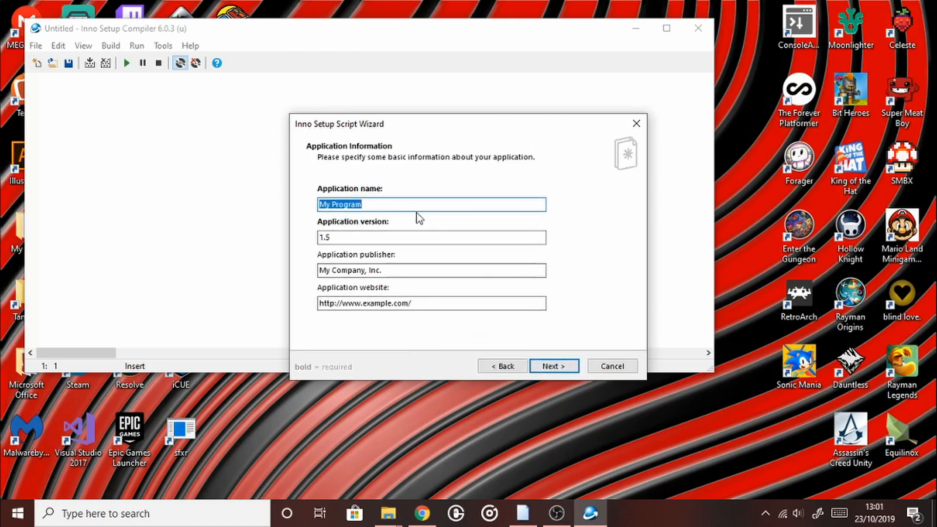
# Set the application name to RandB, version to 1, publisher to crxssed7 and website to crxsssed7.webly.com, and continue.
pyautogui.write('RandB')
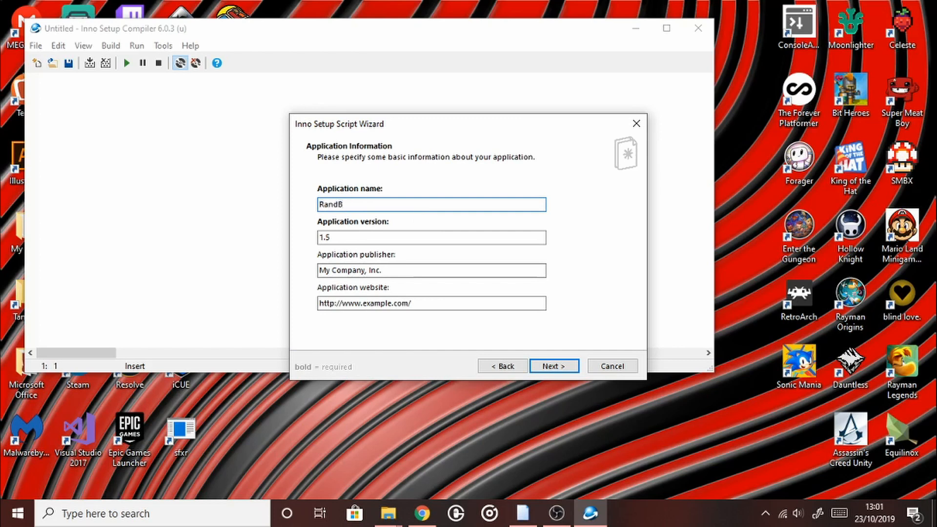
pyautogui.click(338, 237)
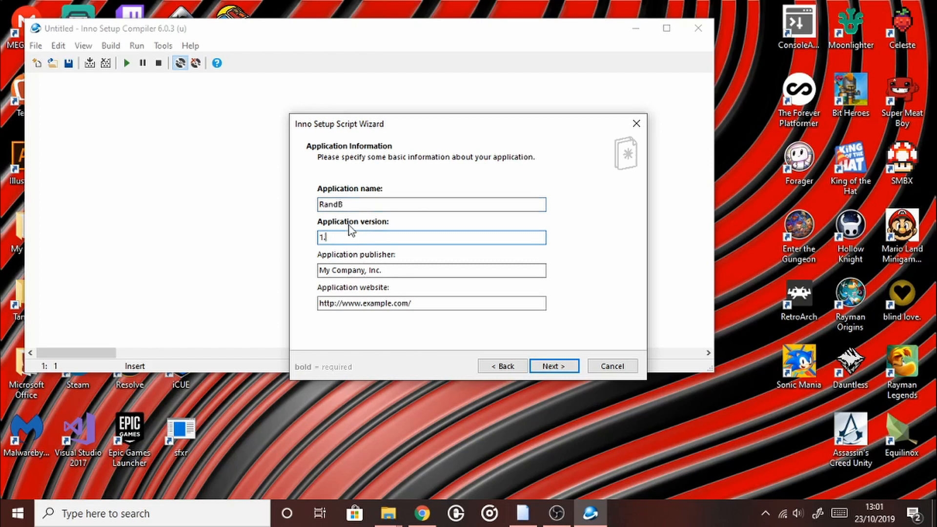
pyautogui.moveTo(401, 270); pyautogui.dragTo(303, 272)
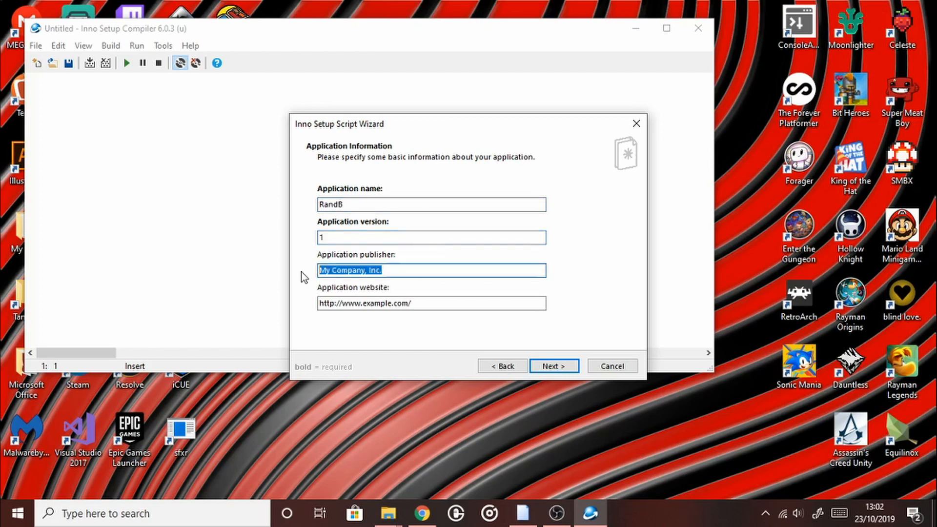
pyautogui.write('crxssed7')
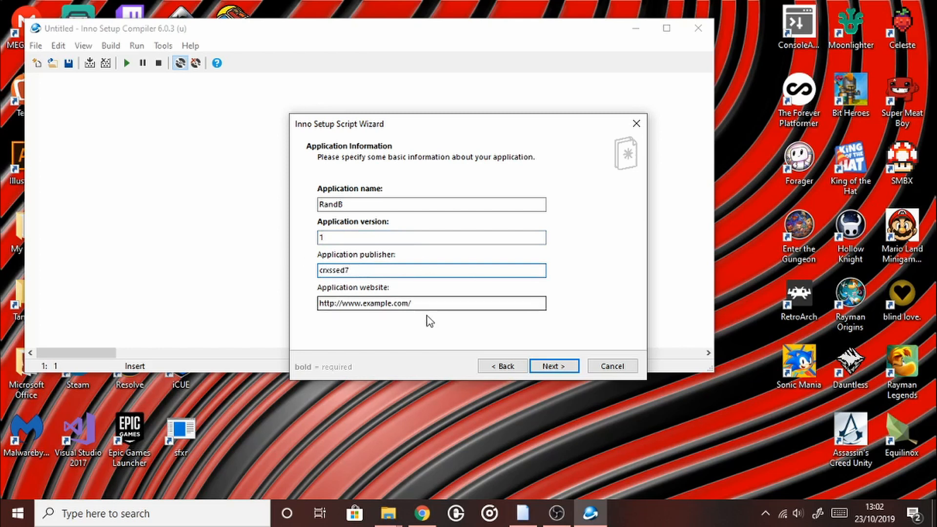
pyautogui.moveTo(428, 304); pyautogui.dragTo(218, 301)
pyautogui.write('crxsssed7.webly.com')
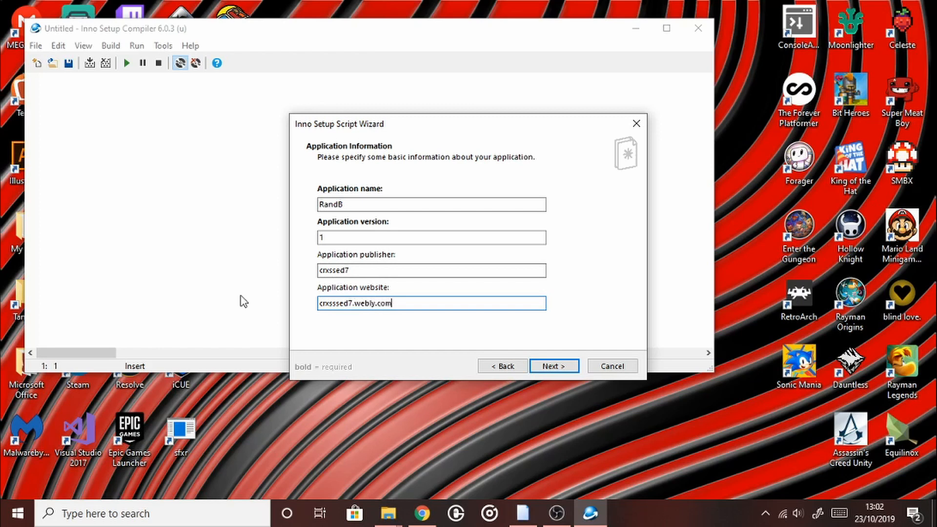
pyautogui.click(549, 366)
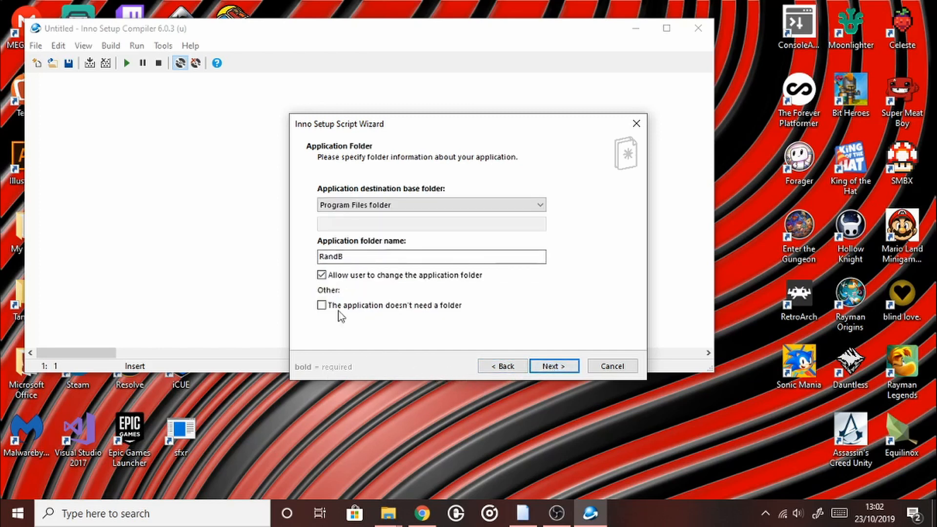
# Keep the Program Files folder as the application's destination base folder and continue to the application files.
pyautogui.click(398, 207)
pyautogui.click(389, 218)
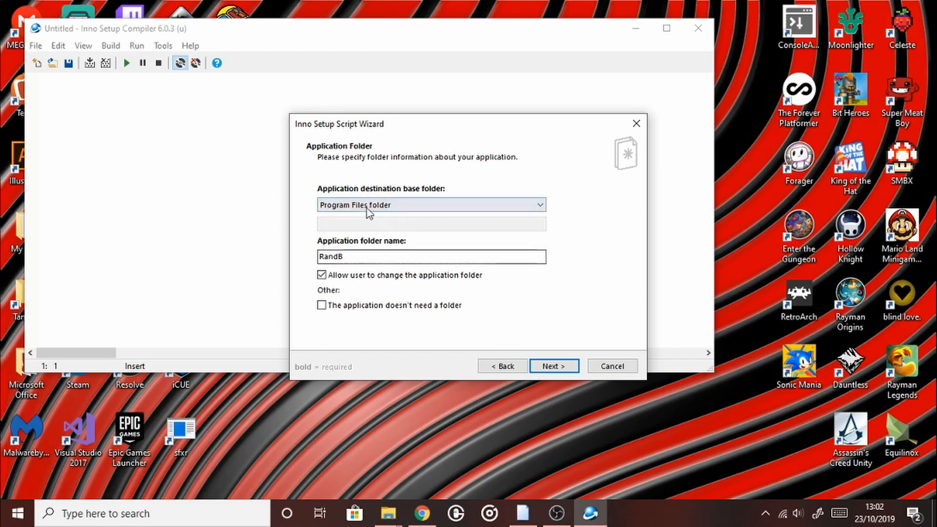
pyautogui.click(548, 367)
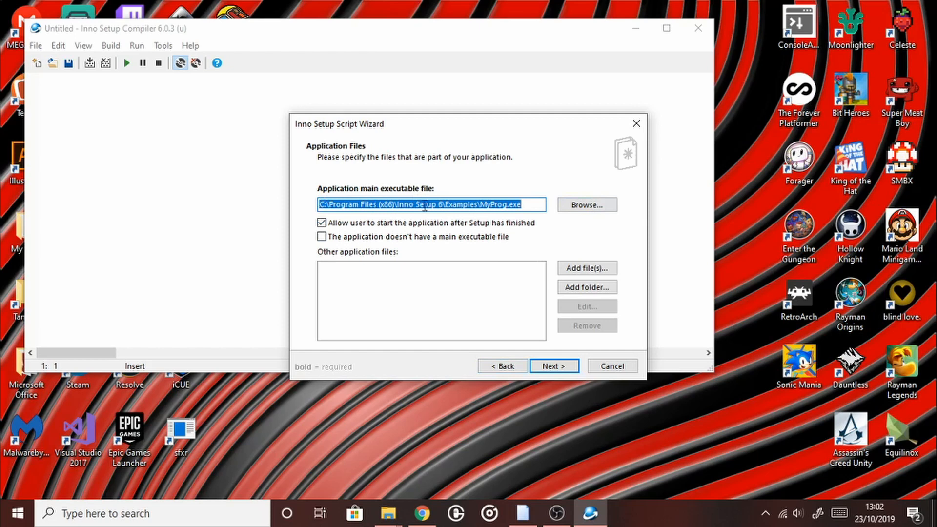
# Set the application's main executable file to R & B A Platformer.exe from My Stuff\Games\R & B (WIN).
pyautogui.click(591, 209)
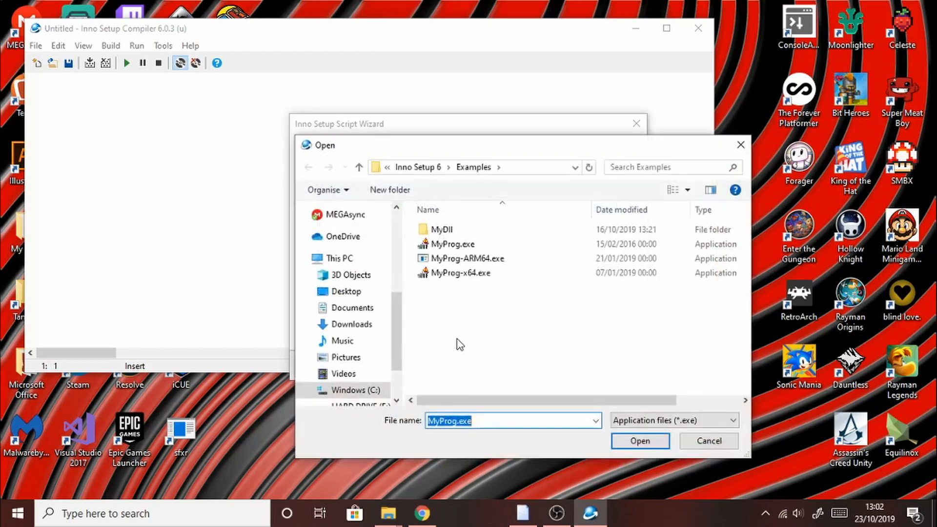
pyautogui.scroll(3, 336, 312)
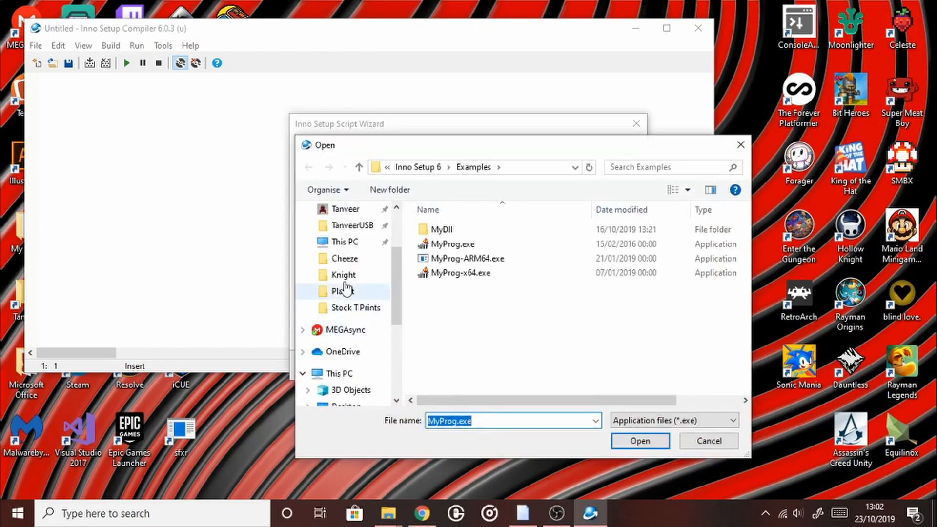
pyautogui.scroll(1, 345, 292)
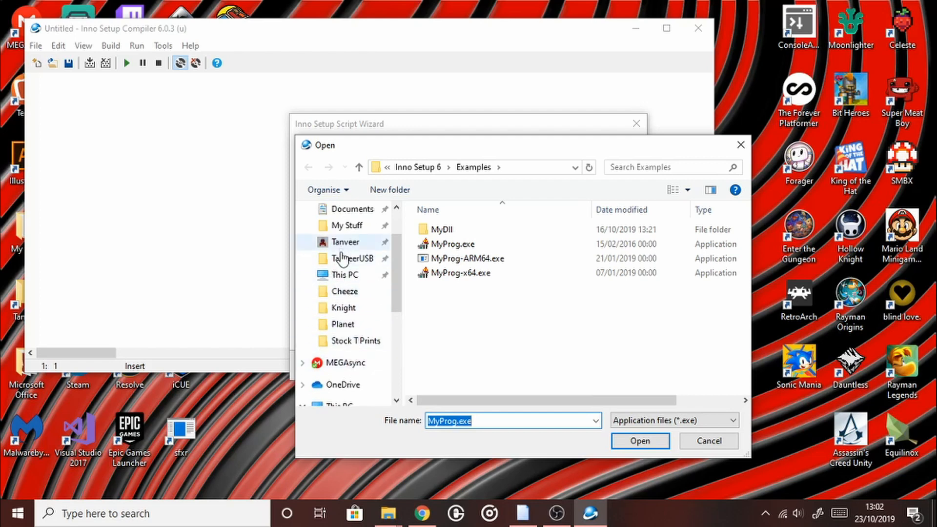
pyautogui.click(346, 226)
pyautogui.scroll(-1, 464, 297)
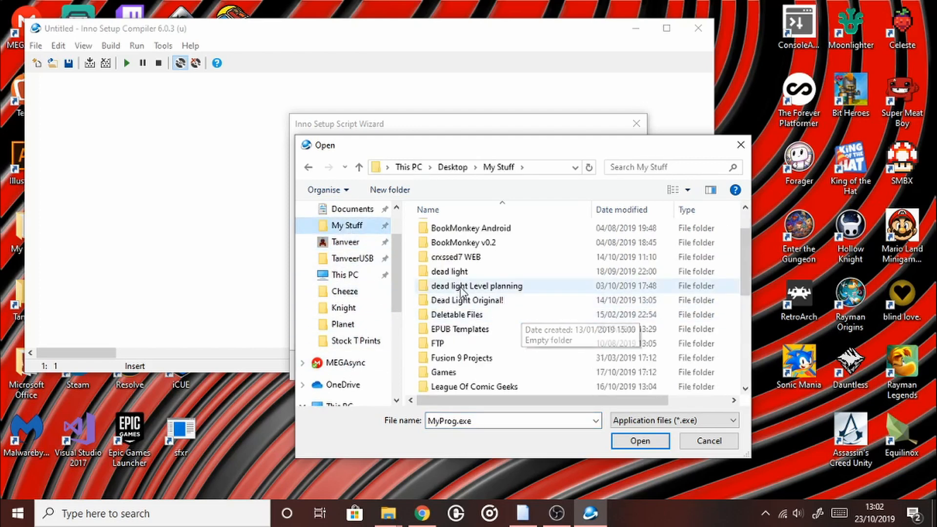
pyautogui.scroll(-1, 455, 354)
pyautogui.scroll(2, 478, 302)
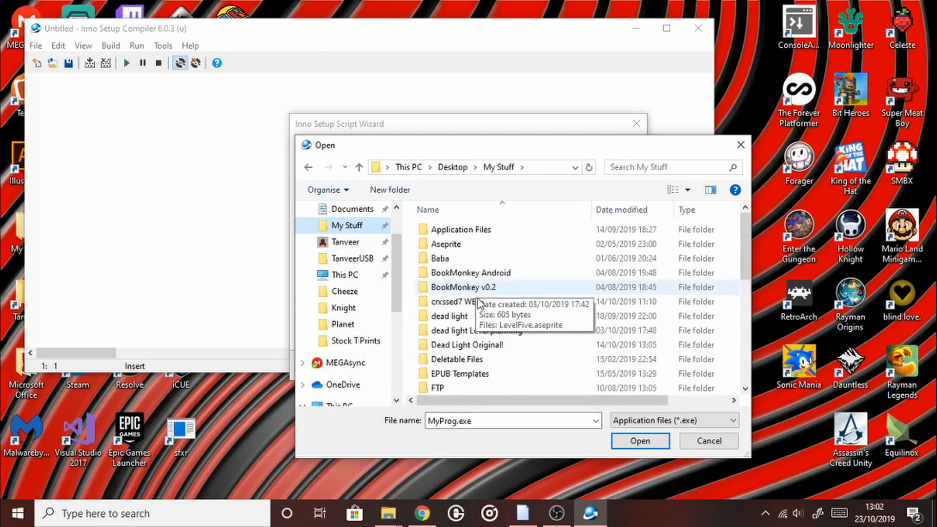
pyautogui.scroll(-4, 471, 331)
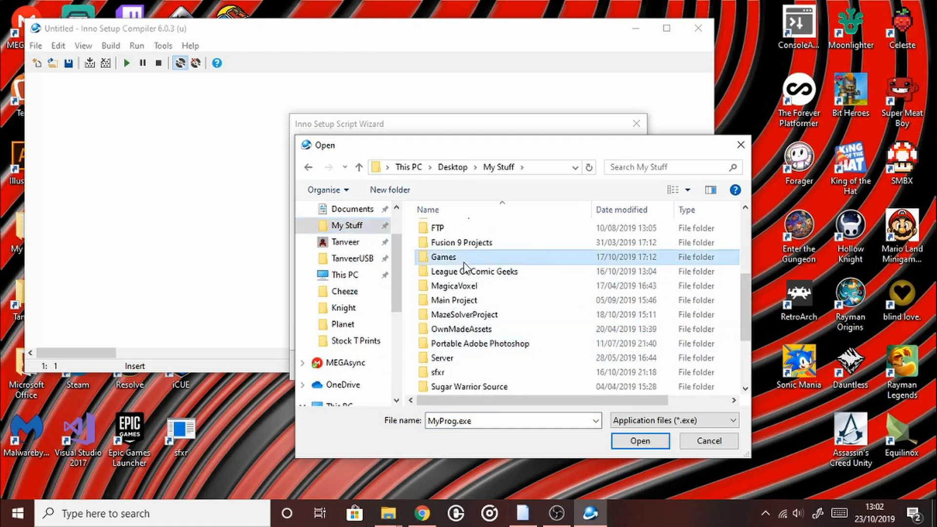
pyautogui.doubleClick(463, 262)
pyautogui.doubleClick(464, 288)
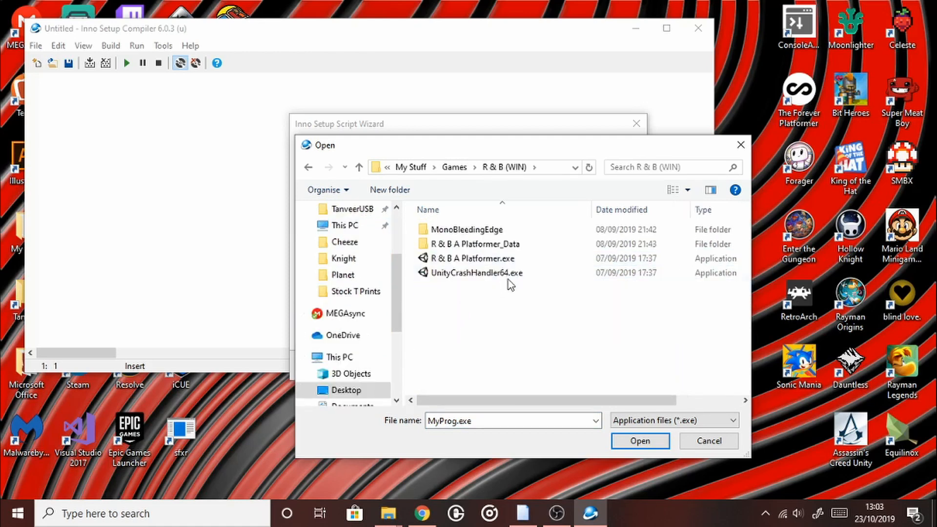
pyautogui.doubleClick(517, 259)
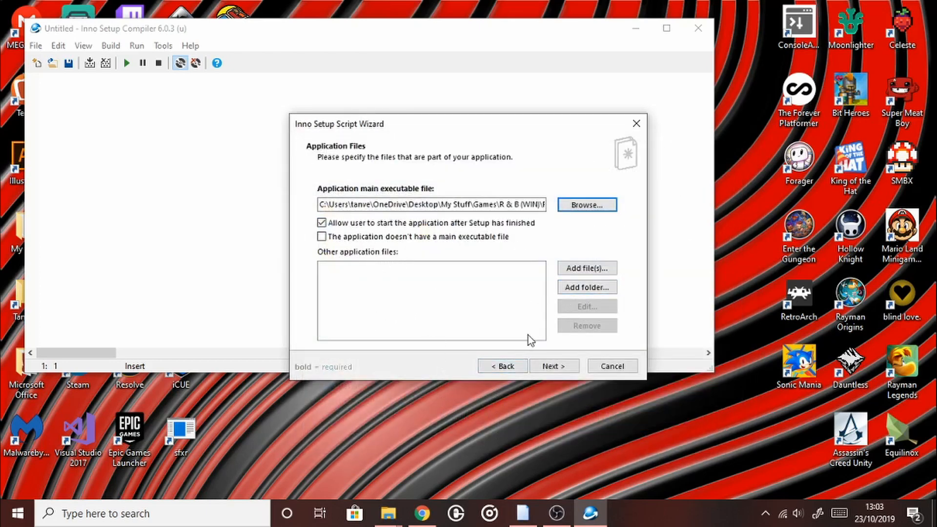
# Add the My Stuff\Games\R & B (WIN) folder with its subfolders to the other application files and continue to the shortcuts.
pyautogui.click(582, 290)
pyautogui.scroll(-1, 429, 310)
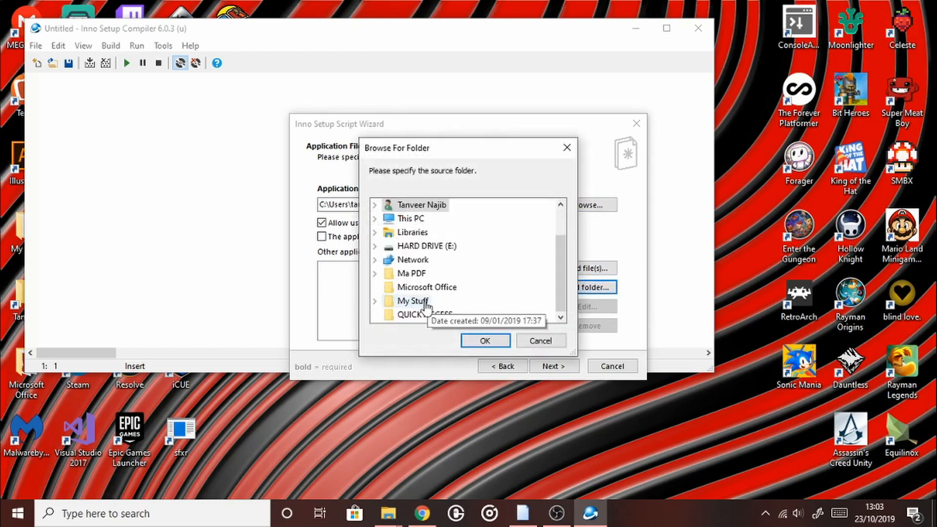
pyautogui.click(376, 302)
pyautogui.scroll(-1, 460, 292)
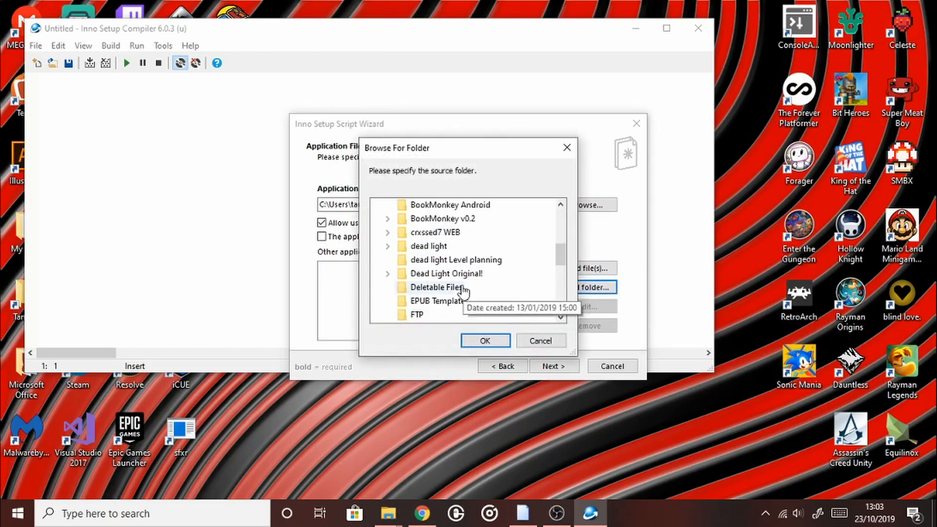
pyautogui.scroll(-1, 475, 310)
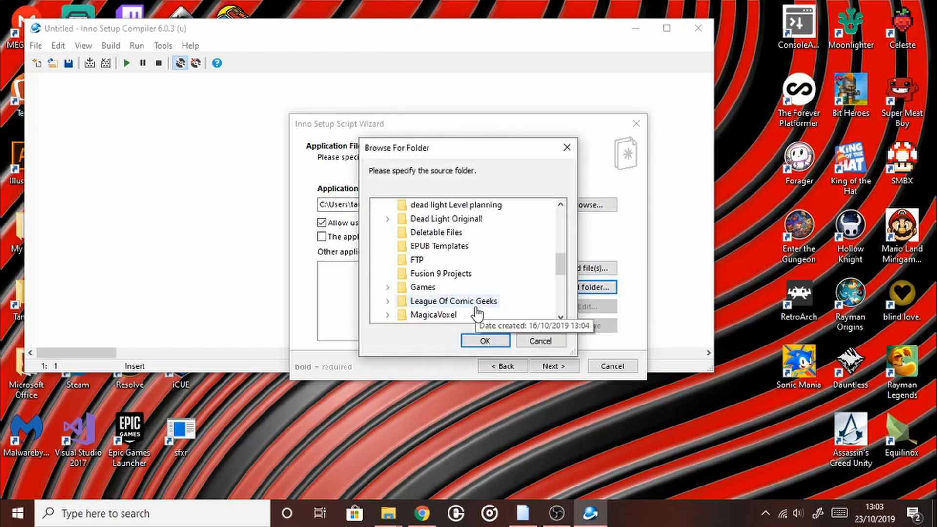
pyautogui.click(390, 289)
pyautogui.scroll(-3, 488, 285)
pyautogui.scroll(1, 482, 278)
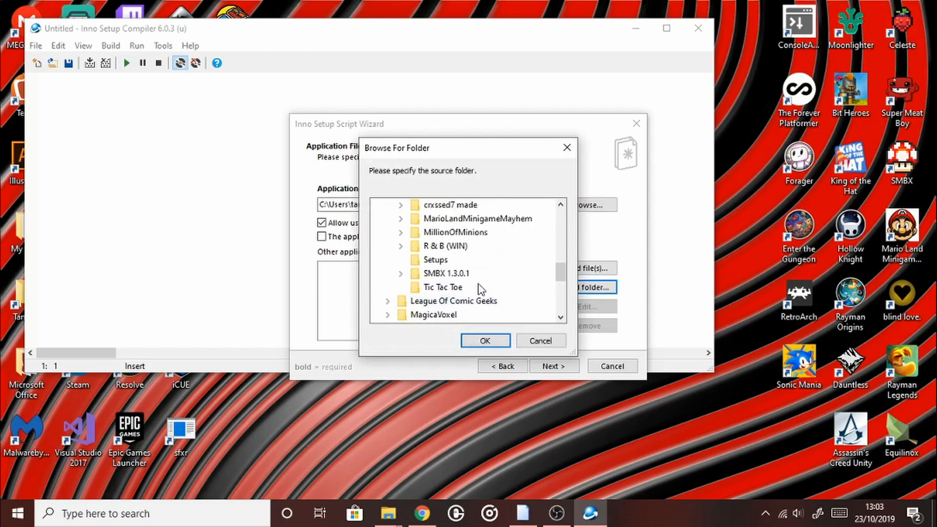
pyautogui.click(401, 246)
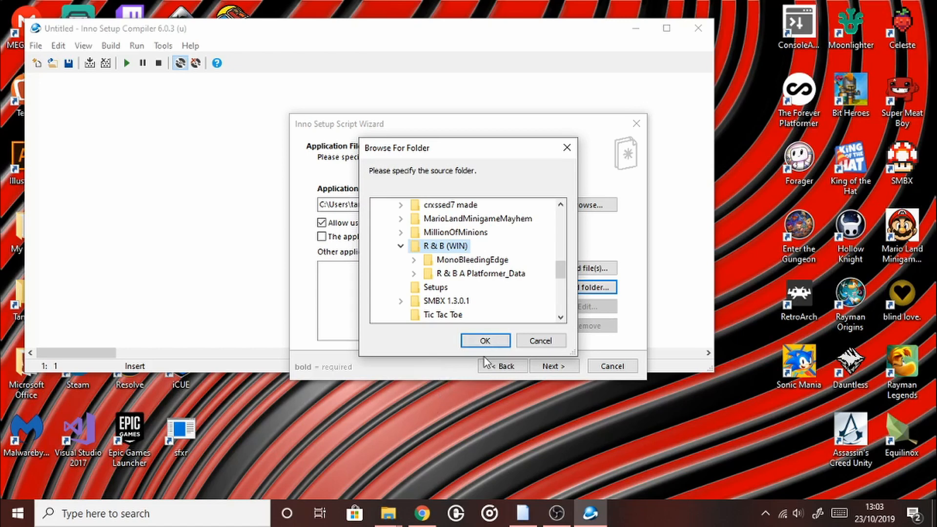
pyautogui.click(496, 341)
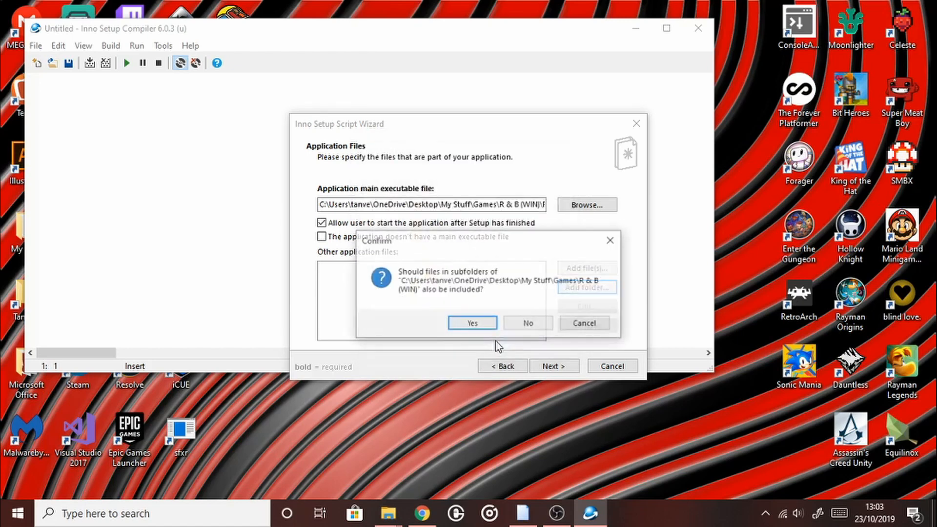
pyautogui.click(475, 324)
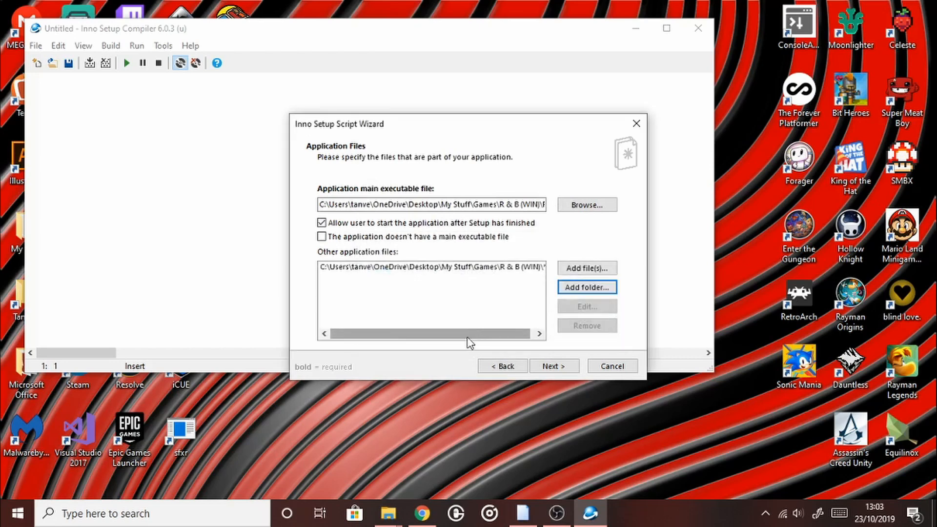
pyautogui.moveTo(388, 334); pyautogui.dragTo(510, 274)
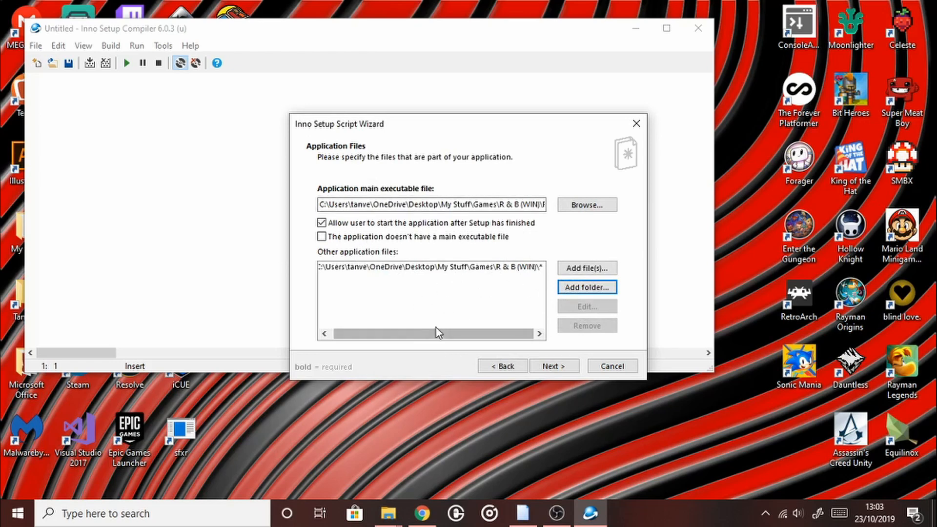
pyautogui.moveTo(435, 333); pyautogui.dragTo(431, 333)
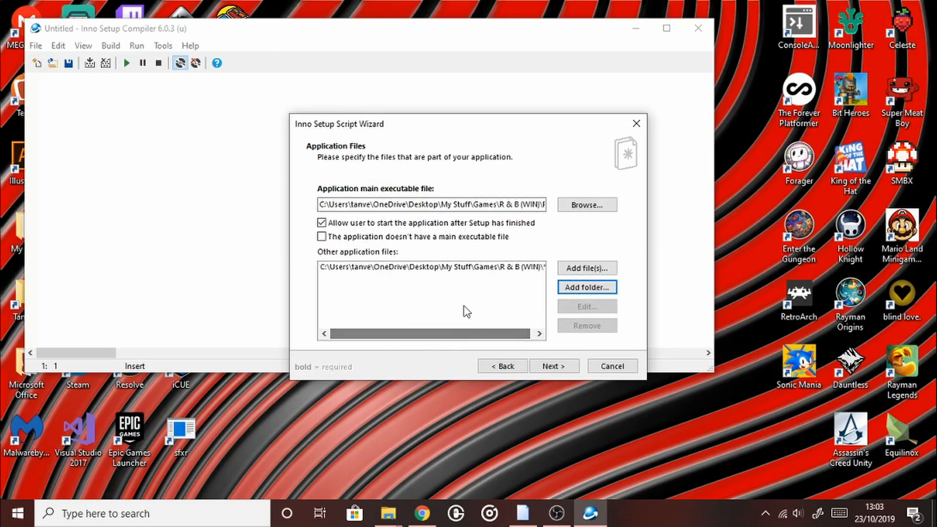
pyautogui.click(559, 367)
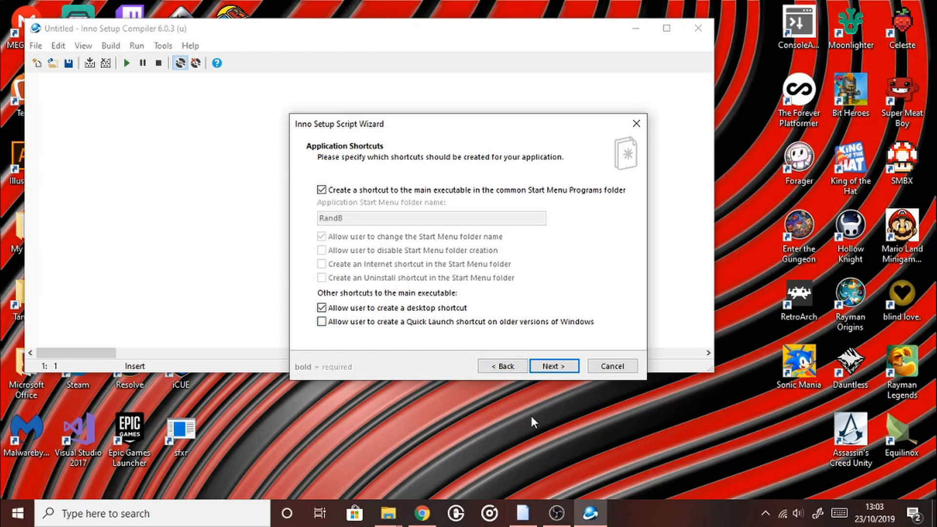
# Keep the default application shortcuts, continue to the documentation, and set the license file to licence.txt from My Stuff.
pyautogui.click(554, 366)
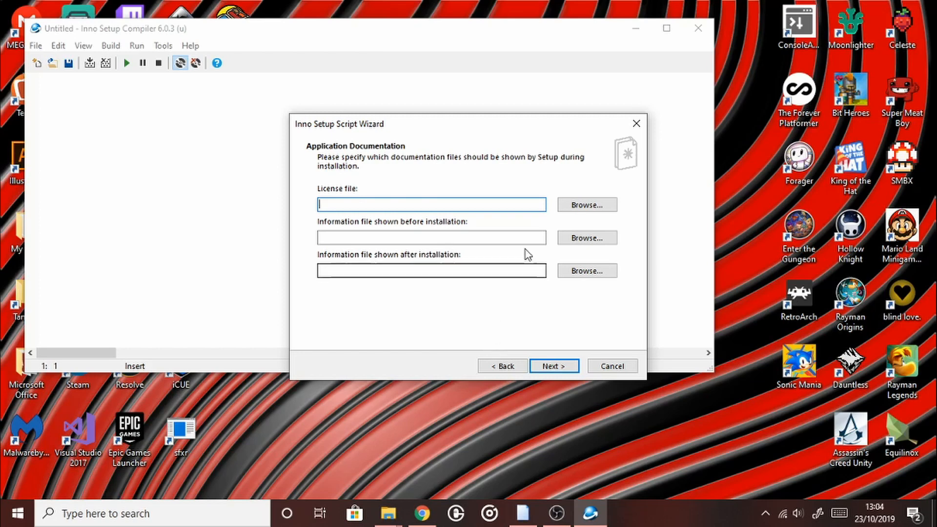
pyautogui.click(594, 206)
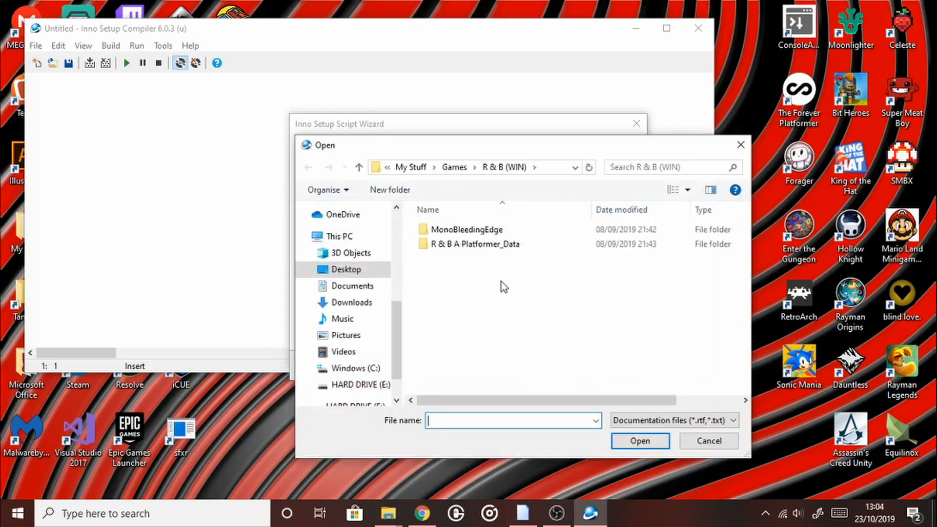
pyautogui.click(411, 166)
pyautogui.scroll(-7, 540, 318)
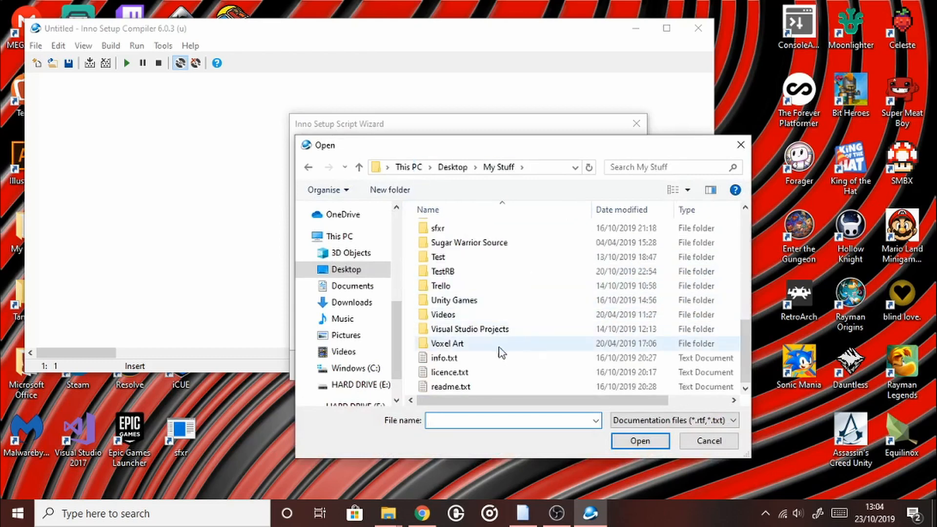
pyautogui.doubleClick(477, 369)
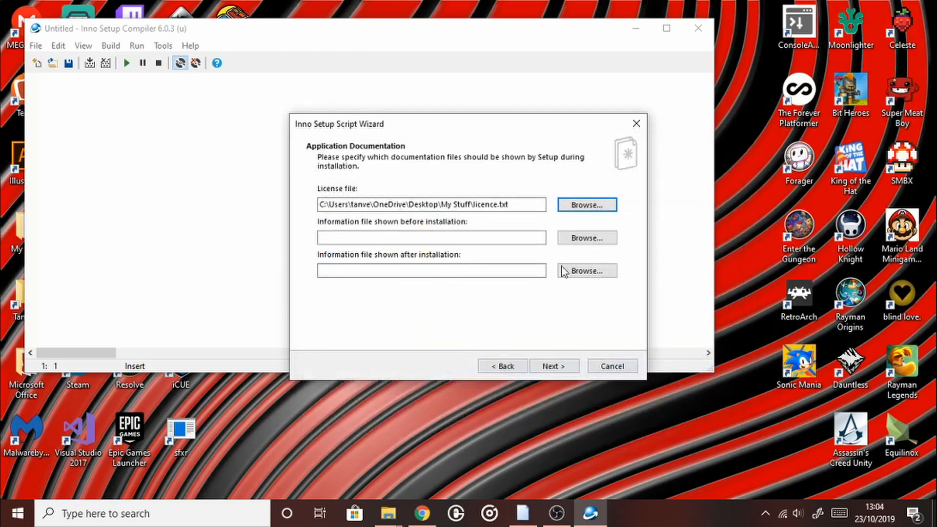
# Set the information file shown before installation to info.txt from My Stuff.
pyautogui.click(587, 239)
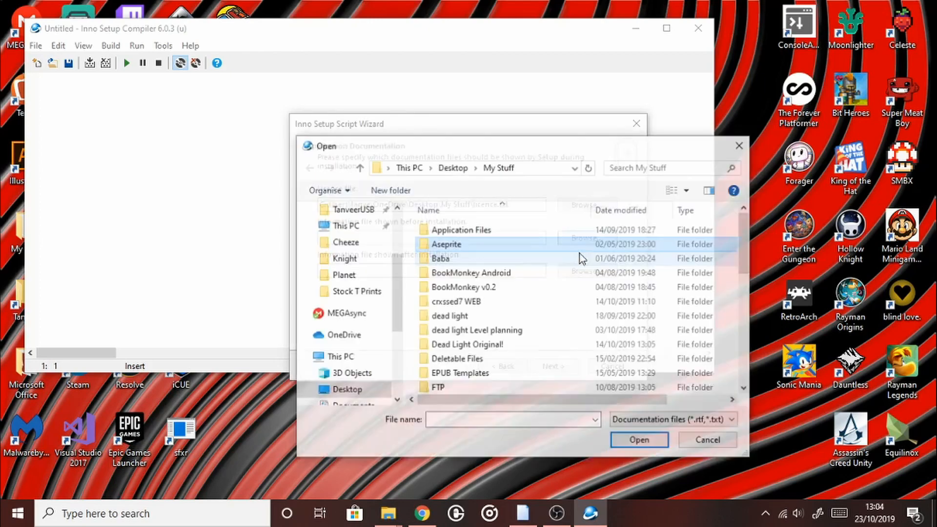
pyautogui.scroll(-4, 493, 333)
pyautogui.scroll(-4, 493, 332)
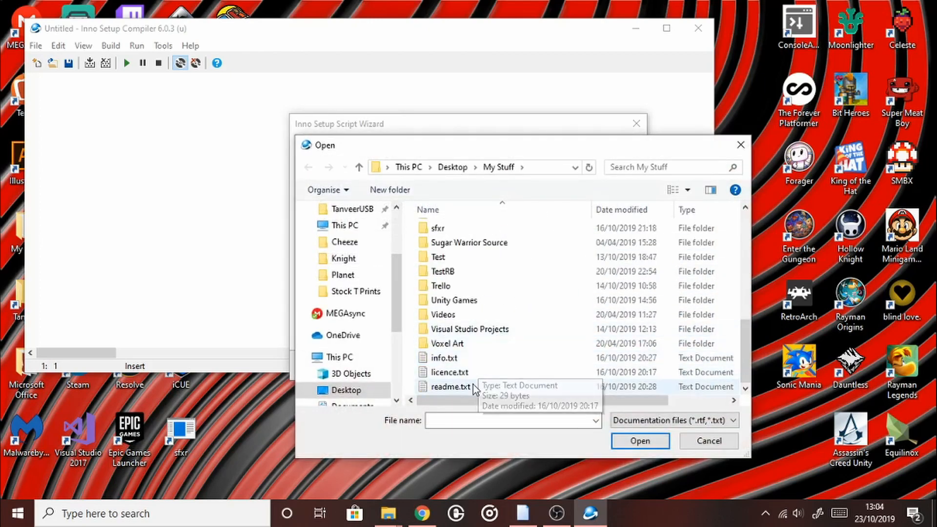
pyautogui.doubleClick(469, 358)
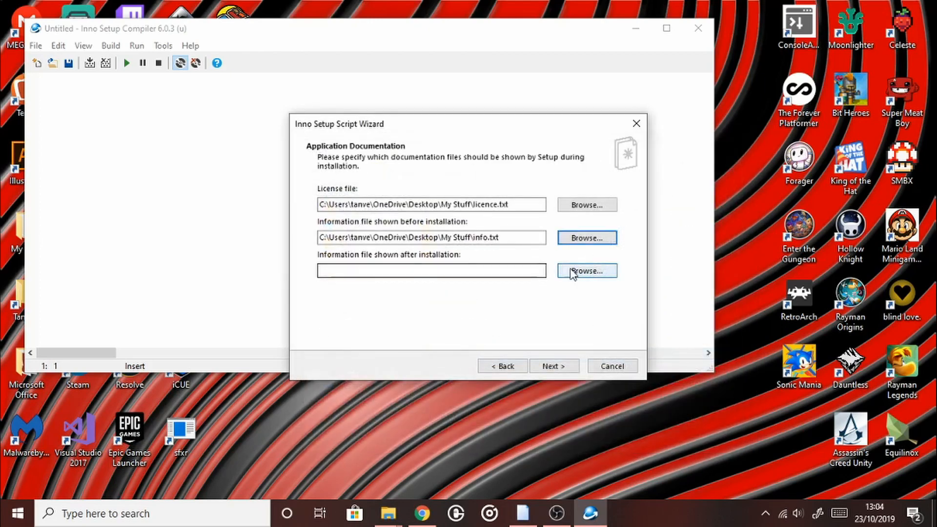
# Set the information file shown after installation to readme.txt from My Stuff and continue to the install mode.
pyautogui.click(587, 270)
pyautogui.scroll(-4, 512, 358)
pyautogui.scroll(-4, 511, 358)
pyautogui.doubleClick(461, 385)
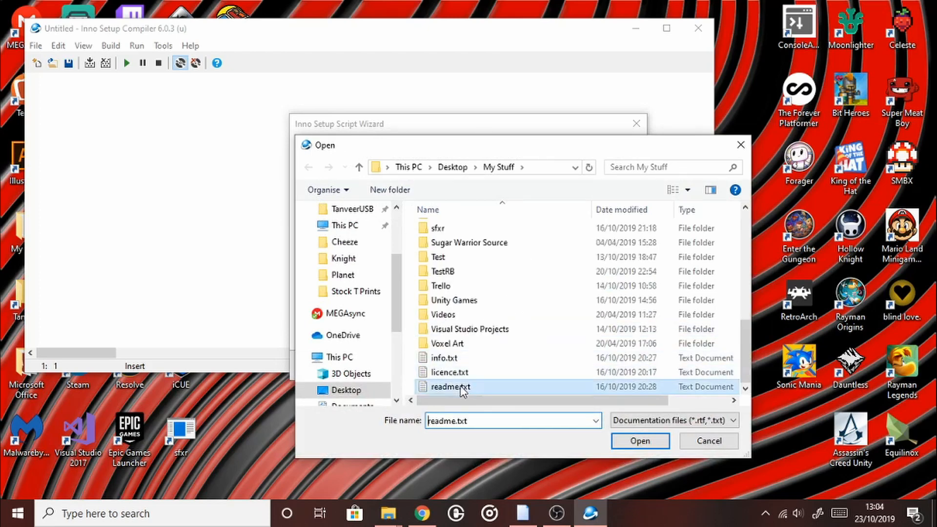
pyautogui.click(553, 367)
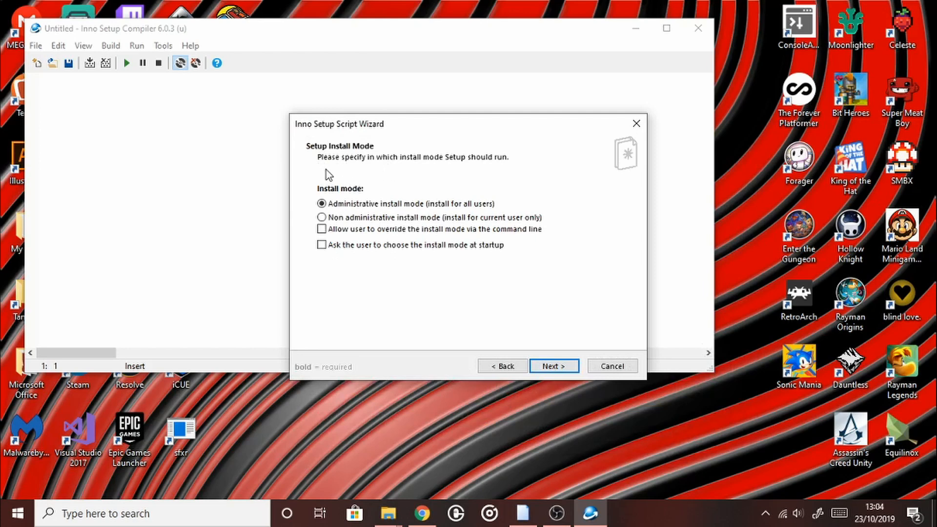
# Keep administrative install mode and English as the only setup language, continuing to the compiler settings.
pyautogui.click(551, 366)
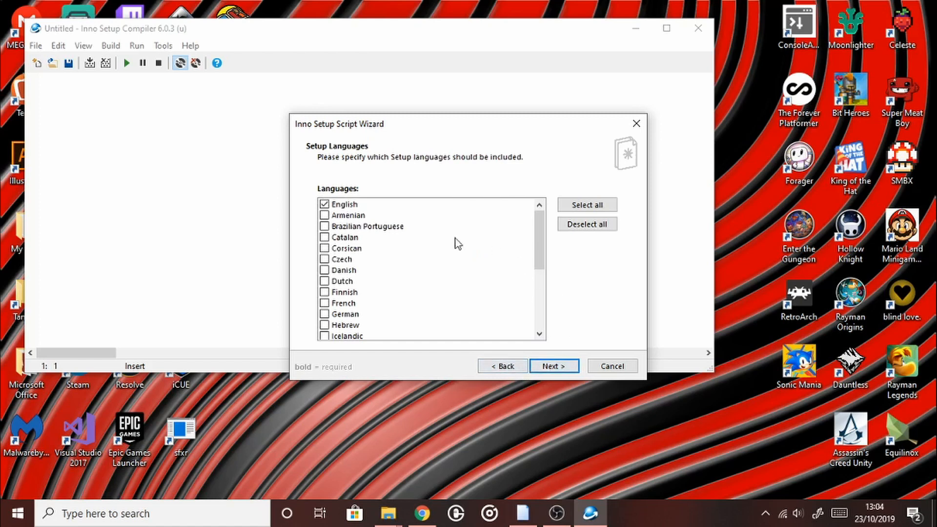
pyautogui.scroll(-4, 403, 275)
pyautogui.scroll(2, 393, 315)
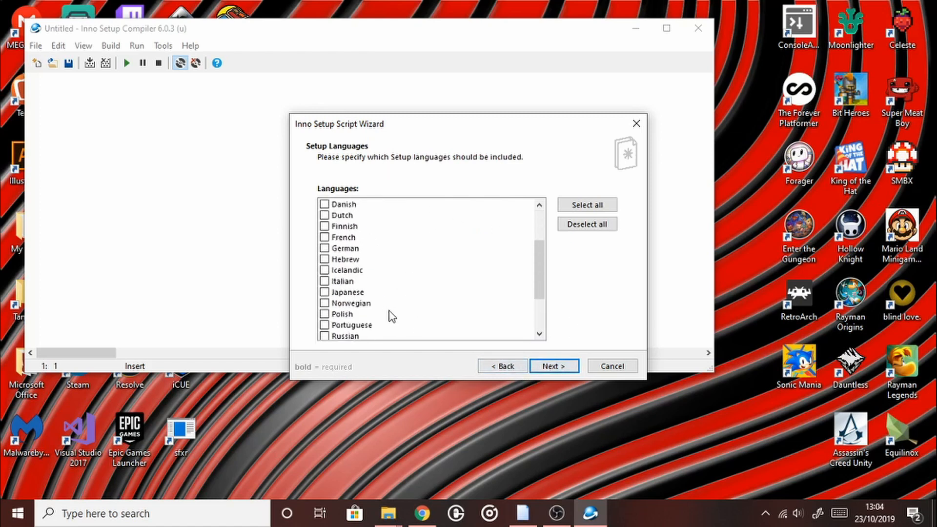
pyautogui.scroll(2, 393, 316)
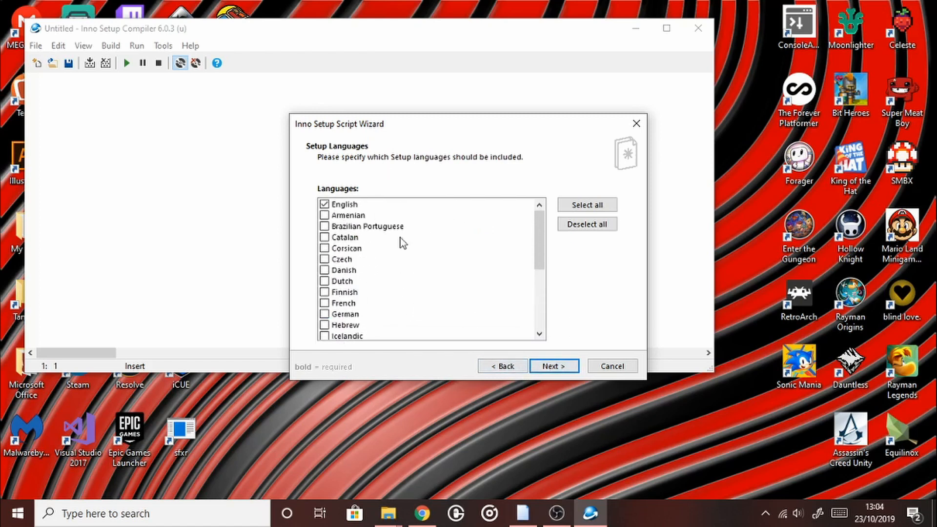
pyautogui.scroll(-4, 393, 263)
pyautogui.scroll(4, 370, 258)
pyautogui.click(558, 366)
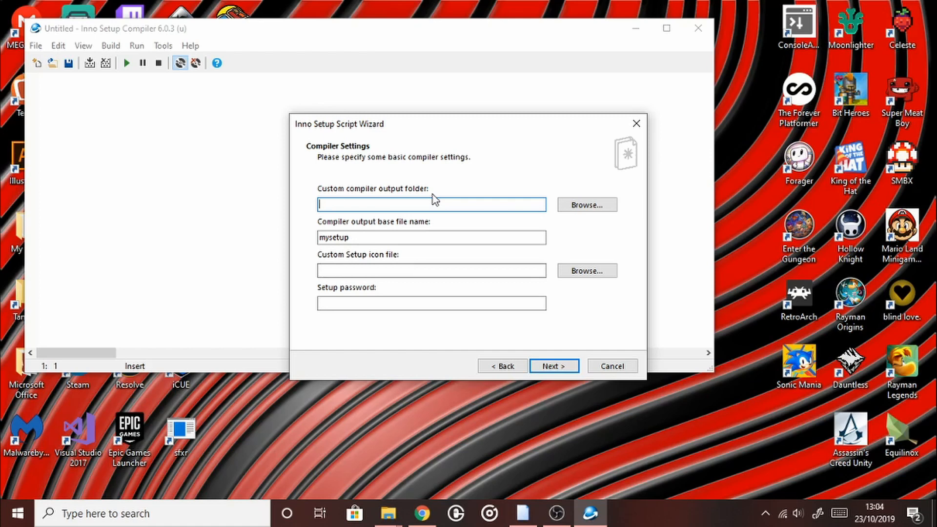
# Set the custom compiler output folder to My Stuff on the Desktop.
pyautogui.click(576, 208)
pyautogui.scroll(-1, 489, 296)
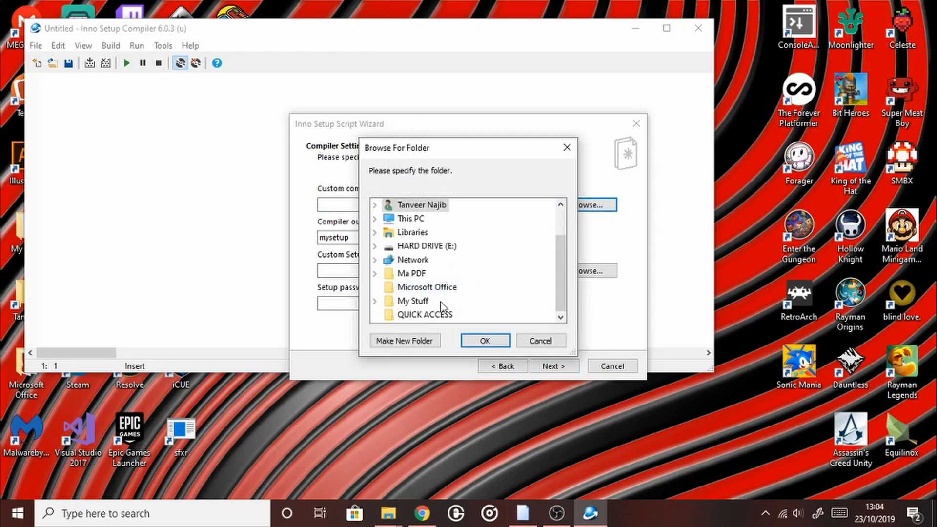
pyautogui.click(419, 301)
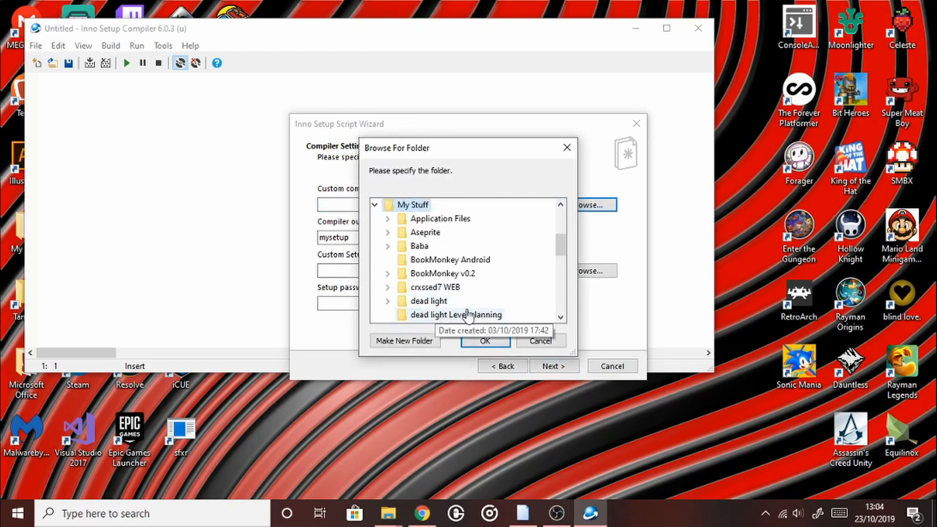
pyautogui.click(499, 340)
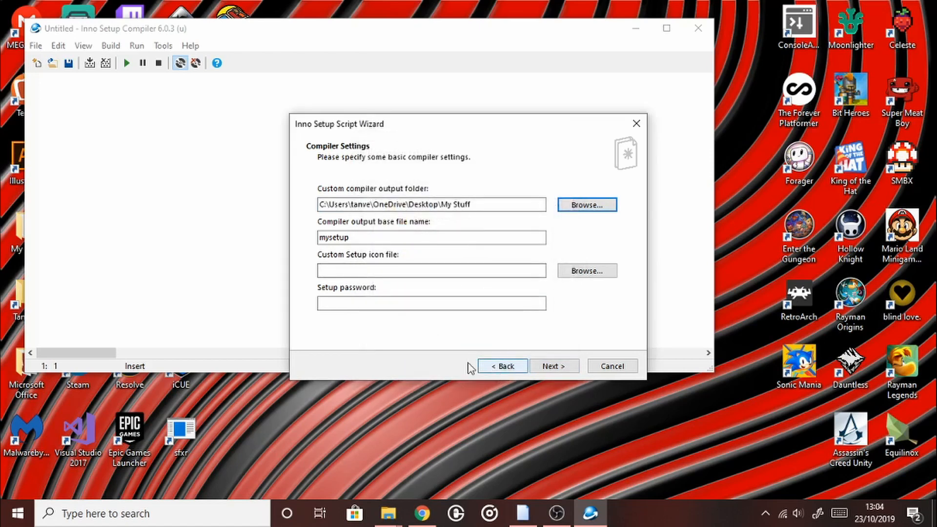
# Set the compiler output base file name to rbsetup.
pyautogui.click(379, 237)
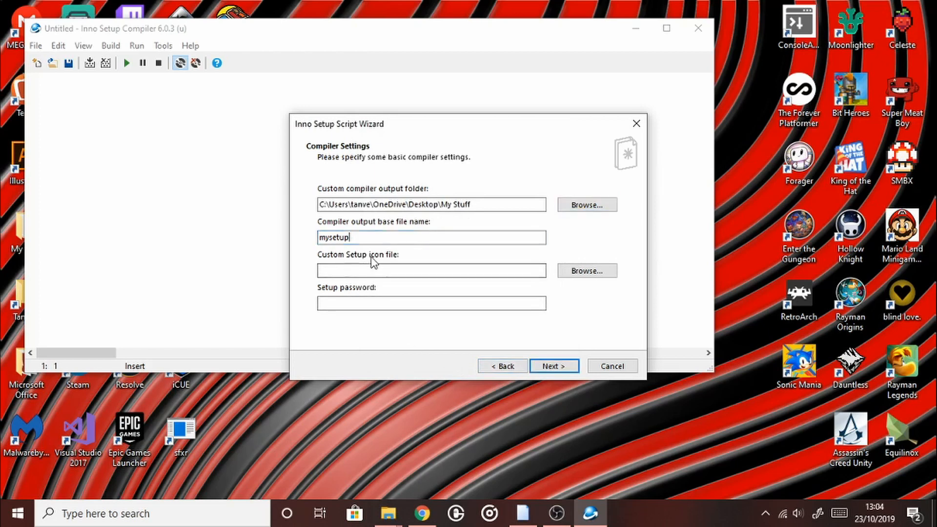
pyautogui.press('BackSpace')
pyautogui.press('BackSpace')
pyautogui.press('BackSpace')
pyautogui.press('BackSpace')
pyautogui.press('BackSpace')
pyautogui.press('BackSpace')
pyautogui.press('BackSpace')
pyautogui.write('rbsetup')
pyautogui.press('Tab')
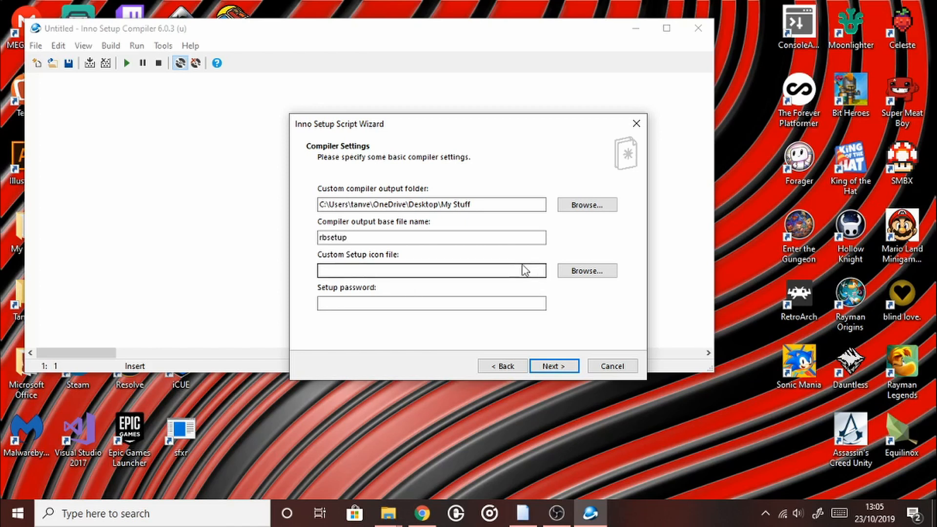
# Set the custom Setup icon file to YFPicon.ico from Downloads and continue to the preprocessor page.
pyautogui.click(566, 271)
pyautogui.scroll(-8, 494, 373)
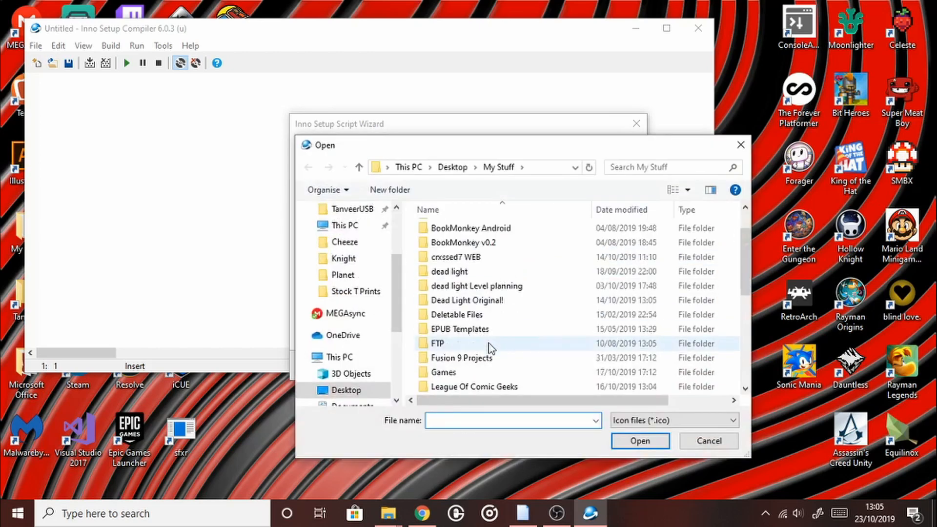
pyautogui.scroll(7, 494, 377)
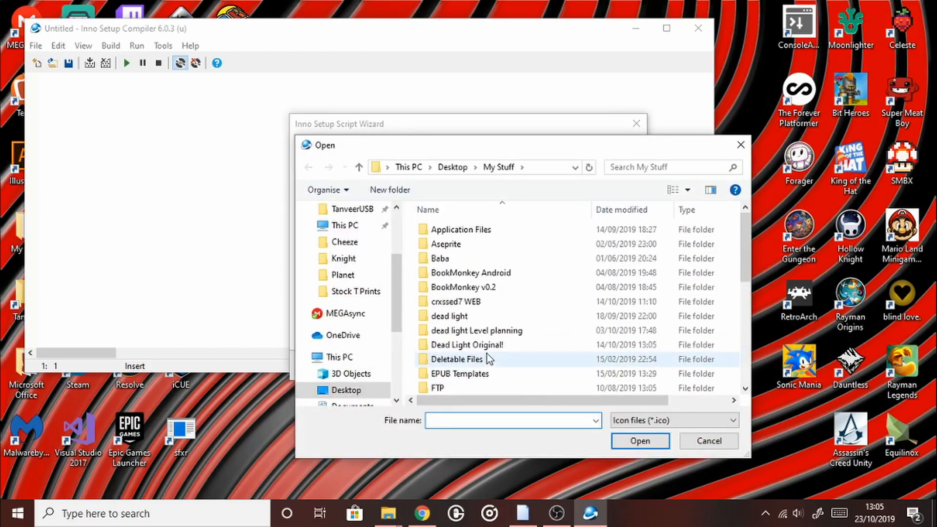
pyautogui.scroll(3, 370, 283)
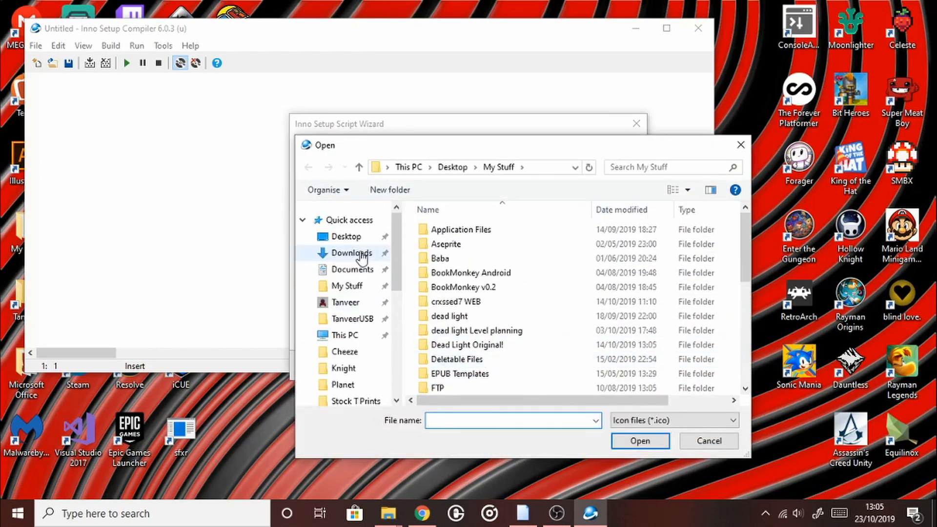
pyautogui.click(360, 253)
pyautogui.click(500, 245)
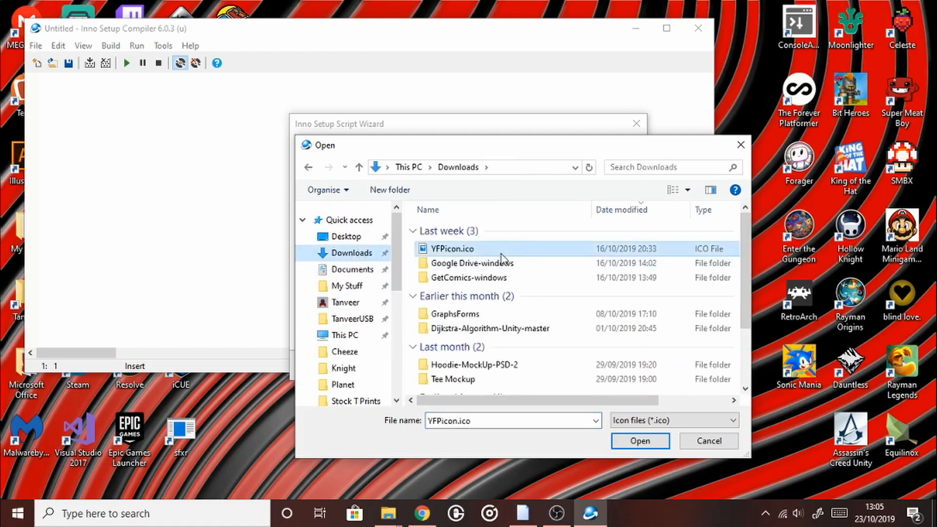
pyautogui.doubleClick(500, 245)
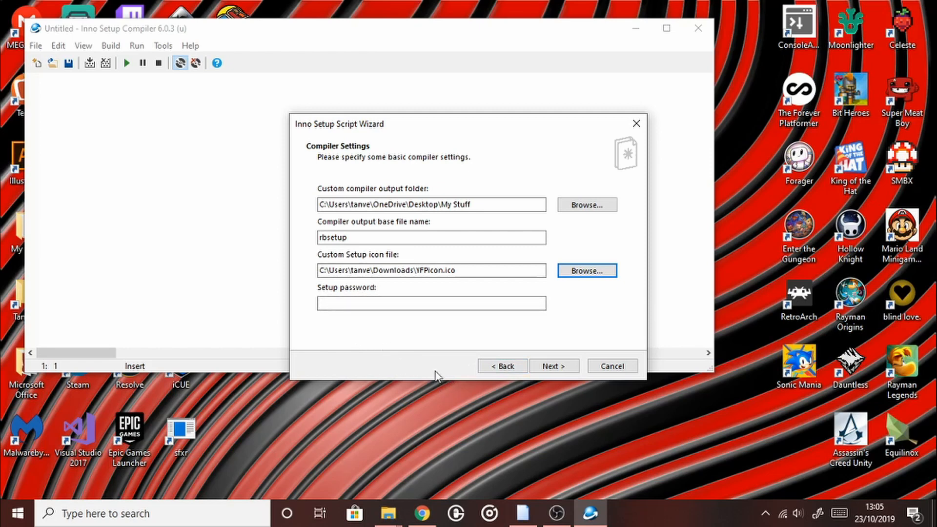
pyautogui.click(551, 367)
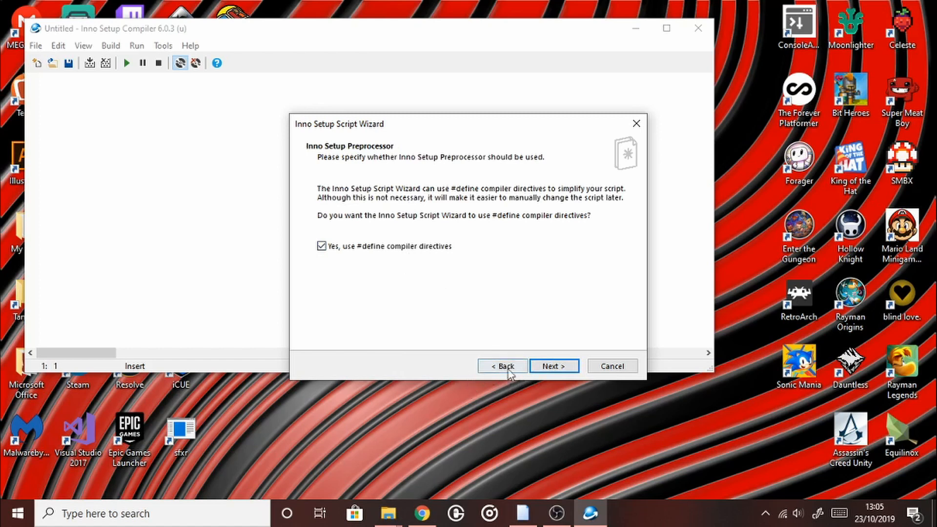
# Finish the wizard with #define compiler directives enabled and compile the generated script without saving it.
pyautogui.click(554, 367)
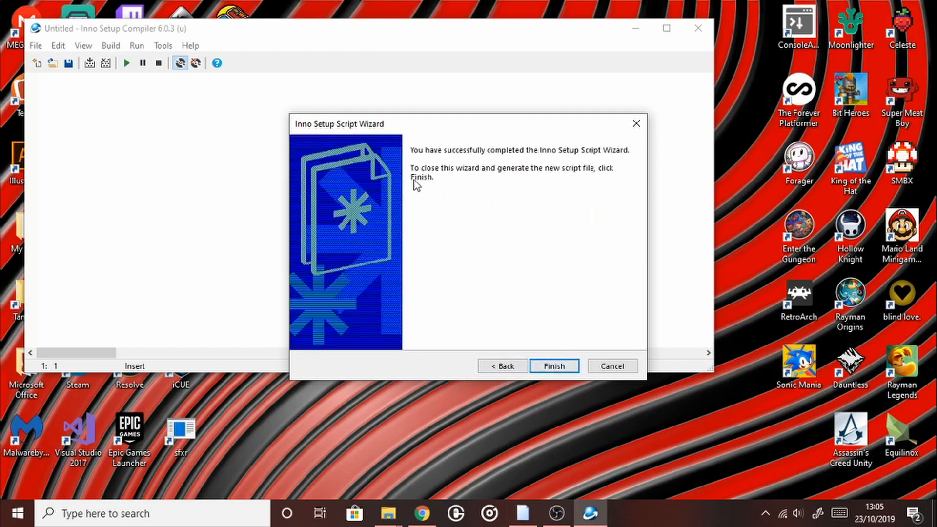
pyautogui.click(554, 367)
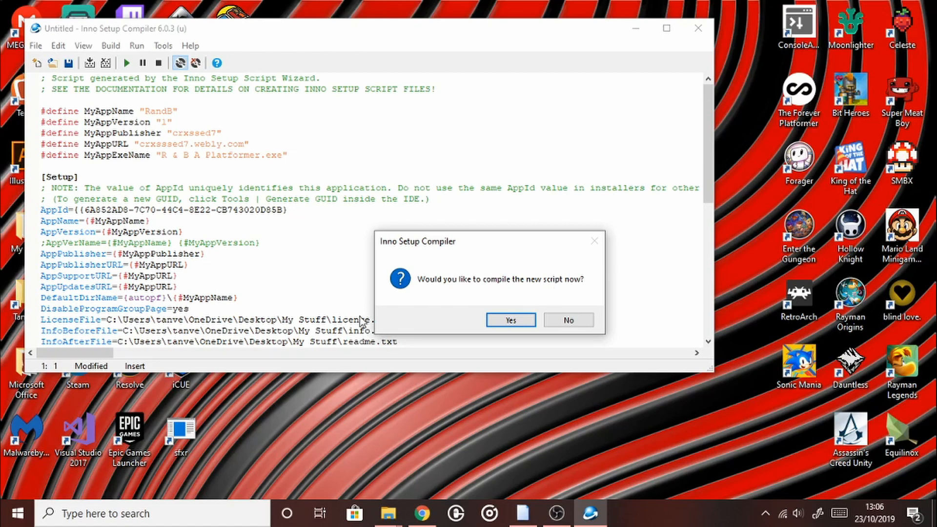
pyautogui.click(514, 325)
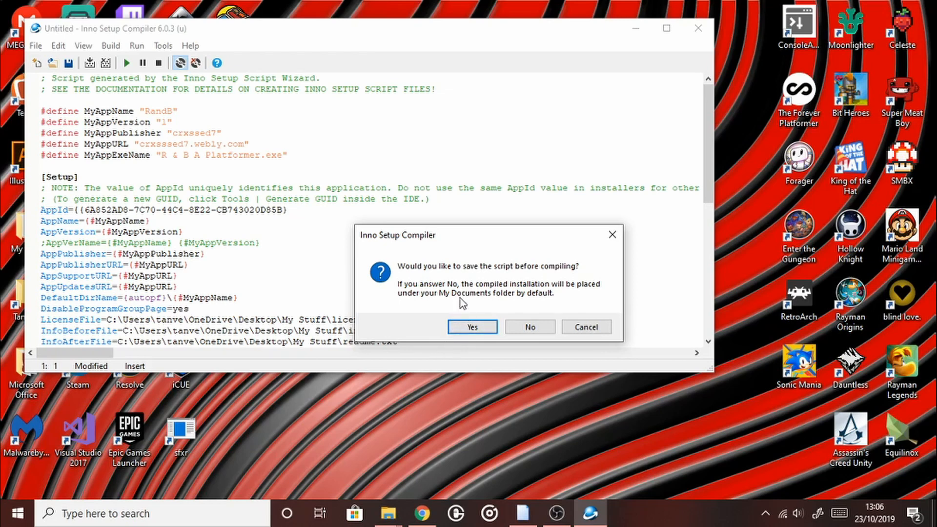
pyautogui.click(522, 329)
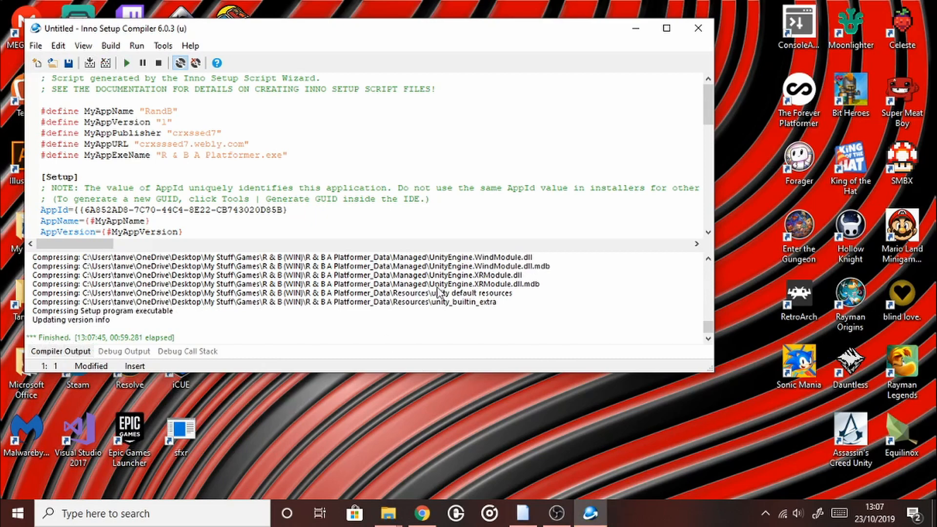
# Minimize the compiler and run rbsetup.exe from the My Stuff folder in File Explorer.
pyautogui.click(635, 29)
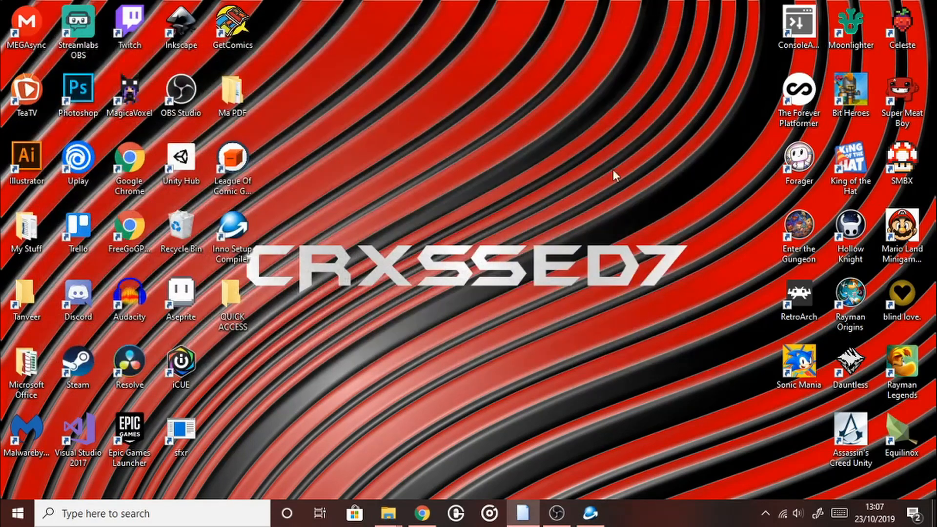
pyautogui.moveTo(388, 512)
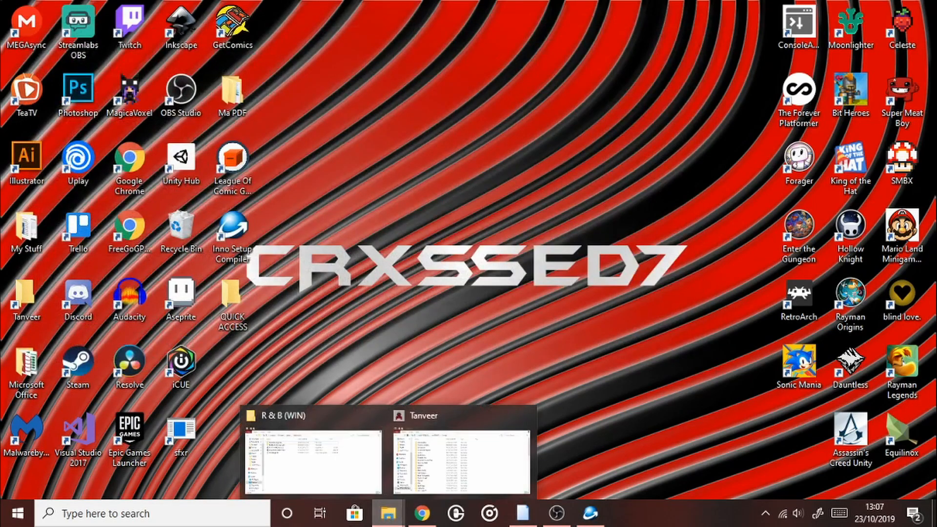
pyautogui.click(293, 429)
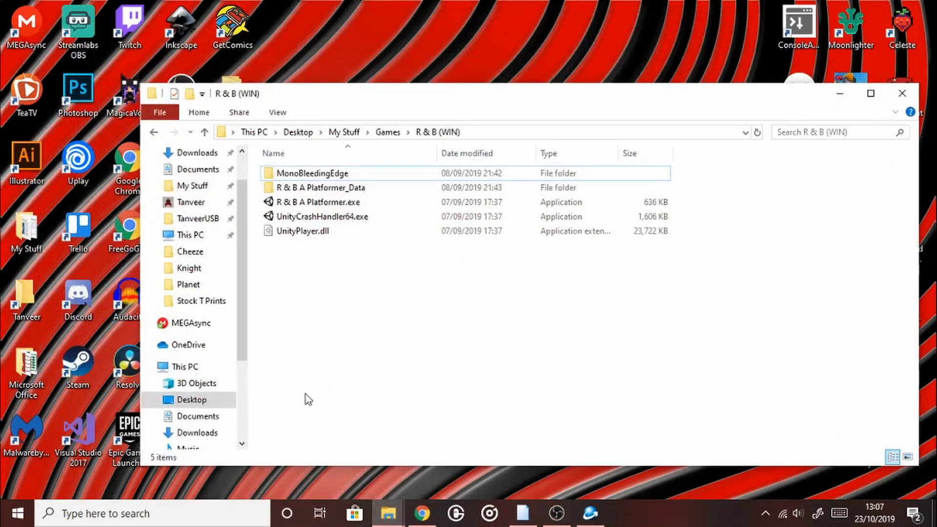
pyautogui.click(347, 132)
pyautogui.scroll(-3, 600, 329)
pyautogui.scroll(-4, 673, 367)
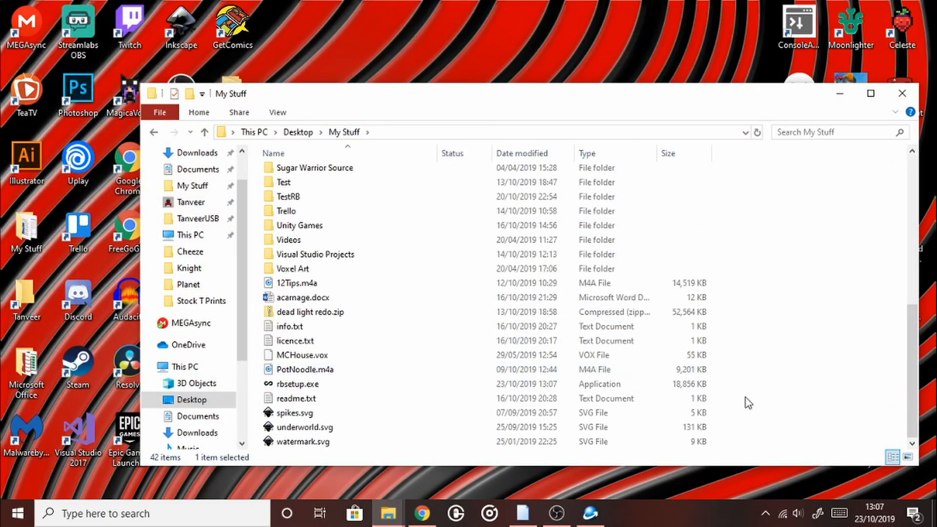
pyautogui.click(794, 353)
pyautogui.click(288, 384)
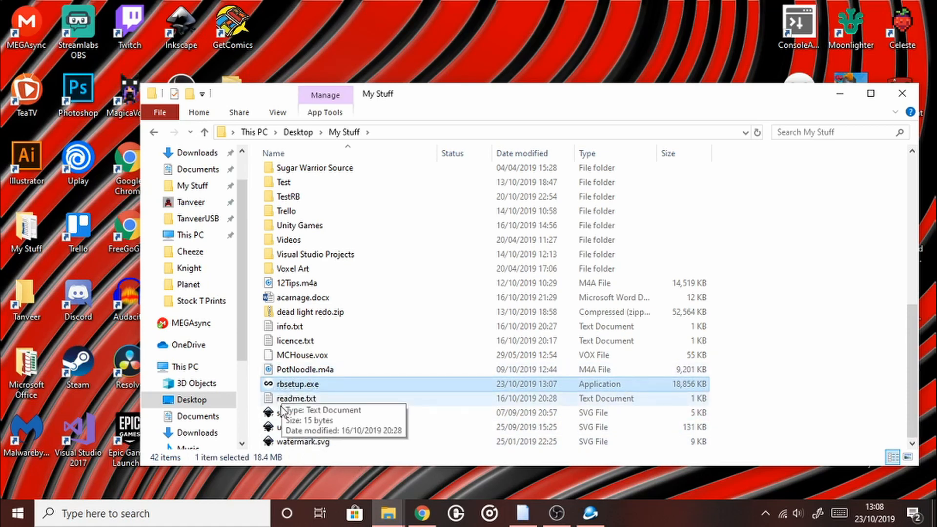
pyautogui.doubleClick(286, 388)
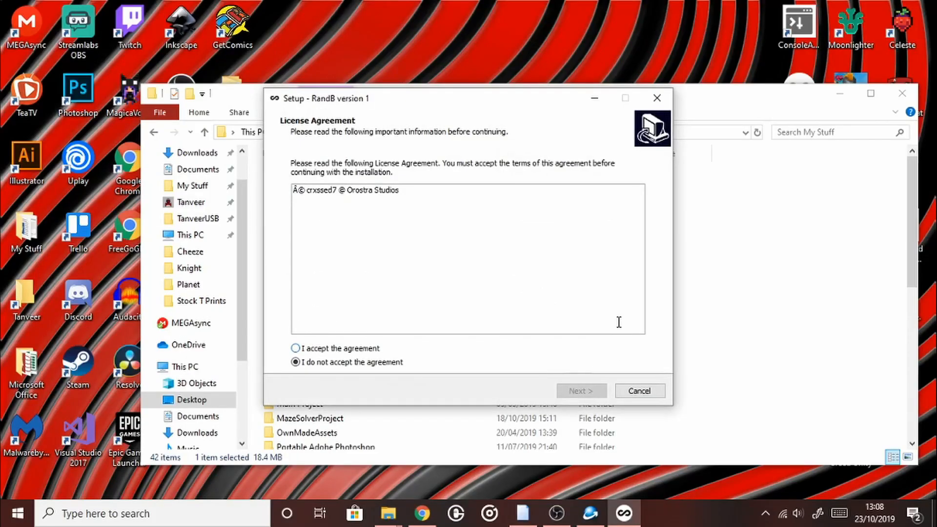
# Review the license text in the RandB setup, accept the agreement and continue.
pyautogui.moveTo(463, 236); pyautogui.dragTo(291, 225)
pyautogui.click(463, 236)
pyautogui.moveTo(307, 191); pyautogui.dragTo(397, 192)
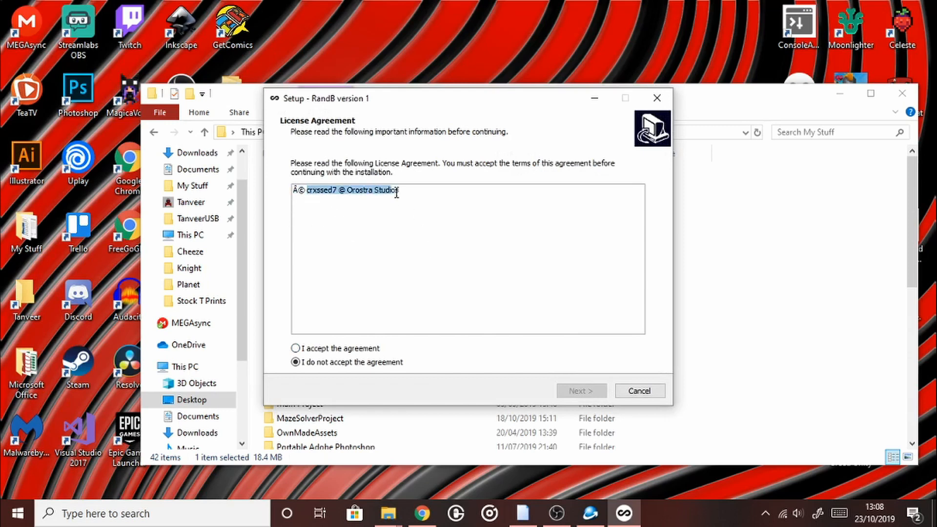
pyautogui.click(408, 242)
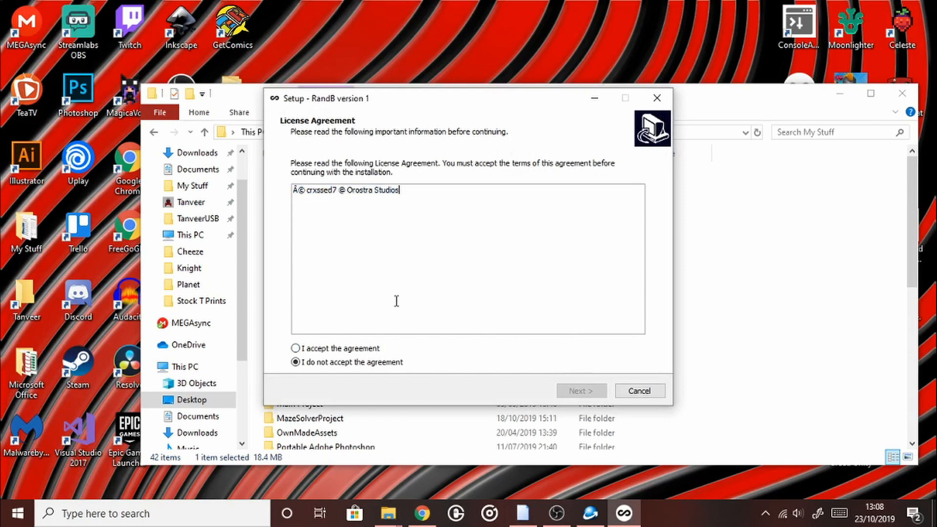
pyautogui.click(343, 349)
pyautogui.click(580, 391)
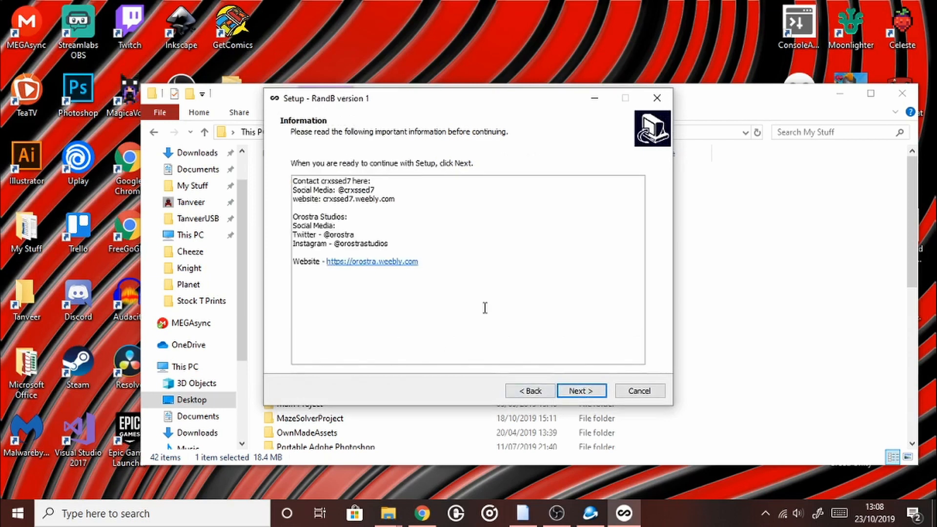
# Review the contact information page and keep C:\Program Files (x86)\RandB as the destination folder.
pyautogui.moveTo(392, 273); pyautogui.dragTo(255, 146)
pyautogui.click(475, 226)
pyautogui.click(597, 390)
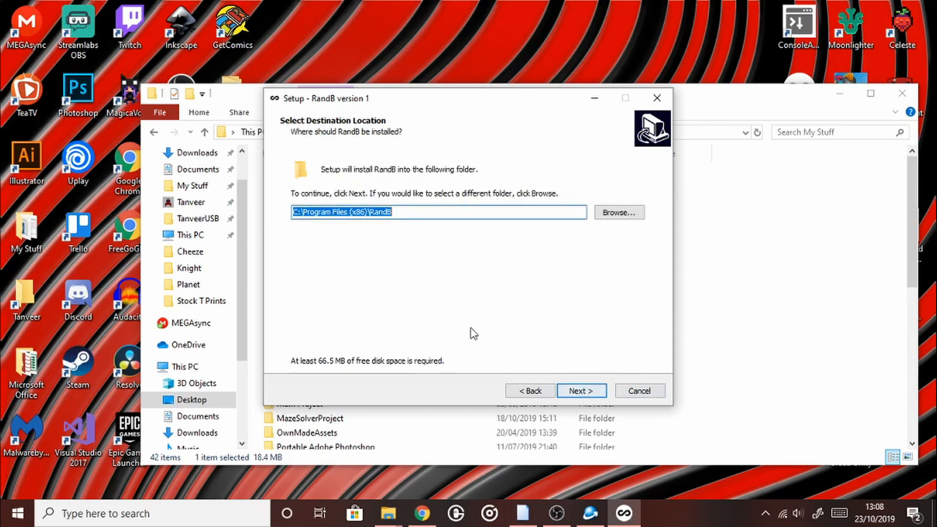
pyautogui.click(576, 391)
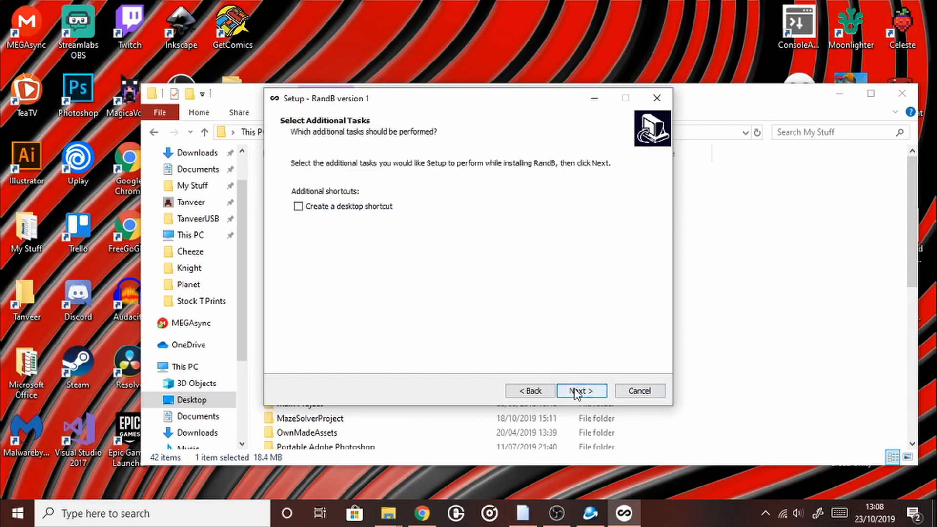
# Enable creating a desktop shortcut and install RandB.
pyautogui.click(334, 208)
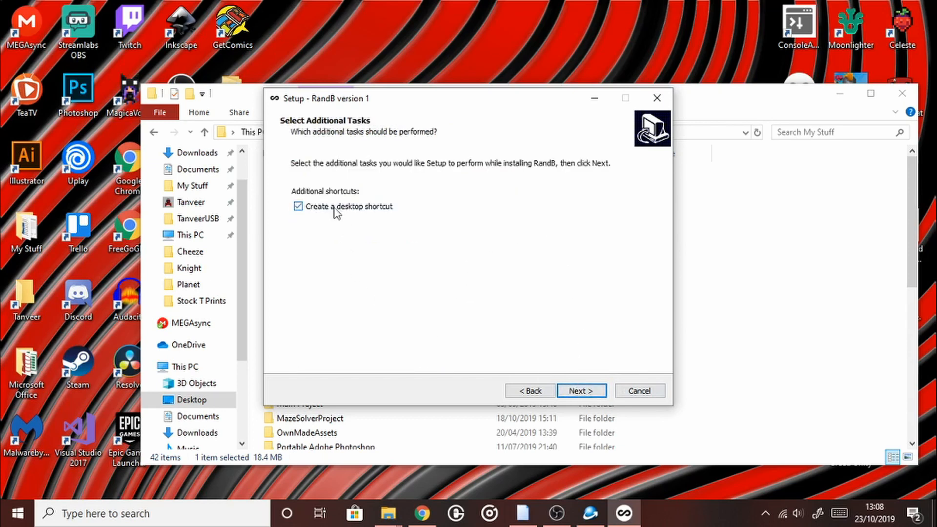
pyautogui.click(574, 392)
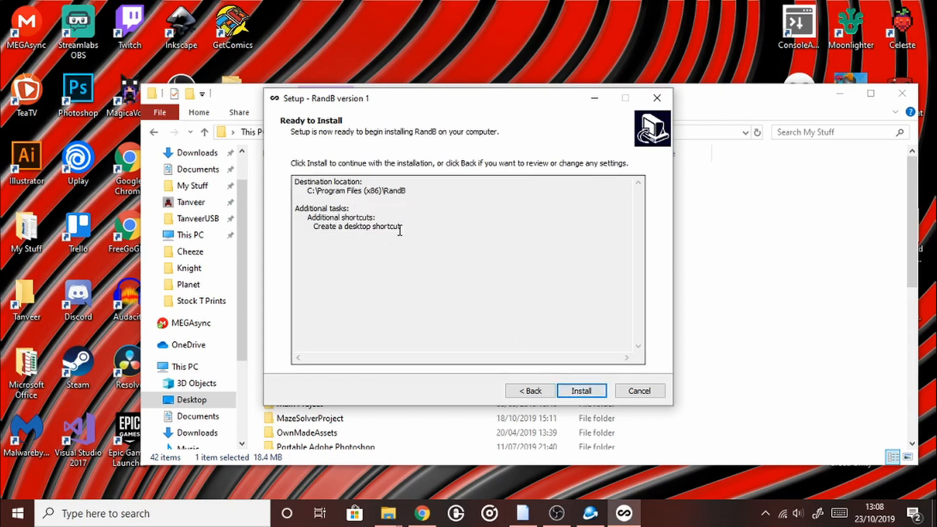
pyautogui.click(579, 390)
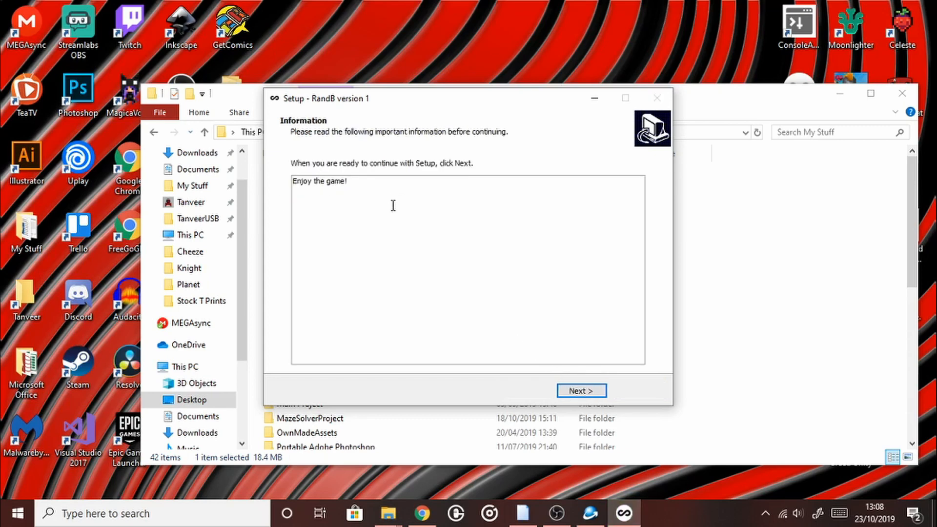
# Review the post-install information page and finish the setup so that the game launches.
pyautogui.moveTo(393, 204); pyautogui.dragTo(250, 171)
pyautogui.click(566, 339)
pyautogui.click(573, 395)
pyautogui.click(575, 395)
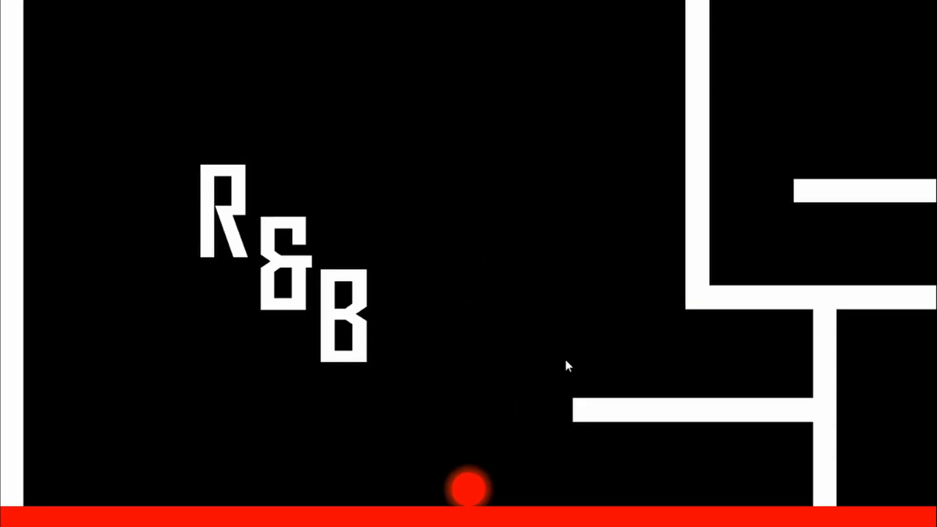
# Exit the running game with Save & Quit and minimize the My Stuff folder window.
pyautogui.press('Escape')
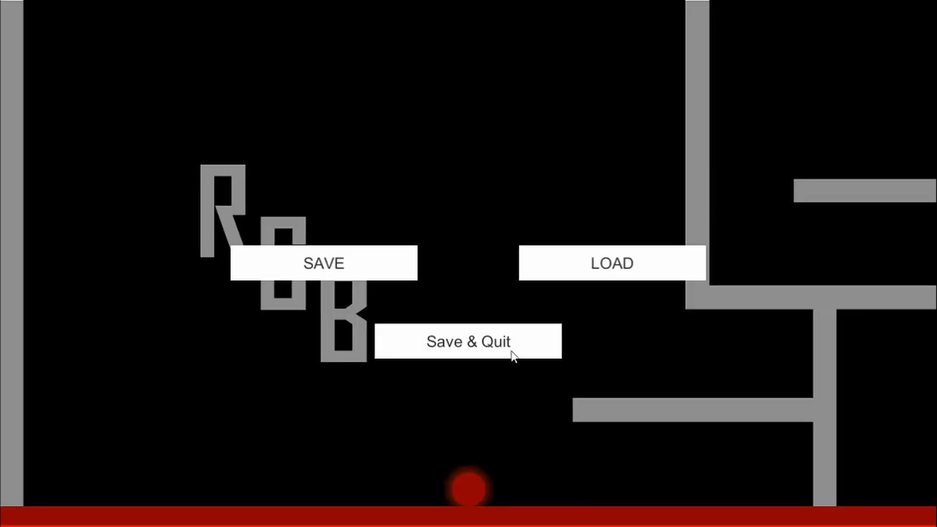
pyautogui.click(511, 356)
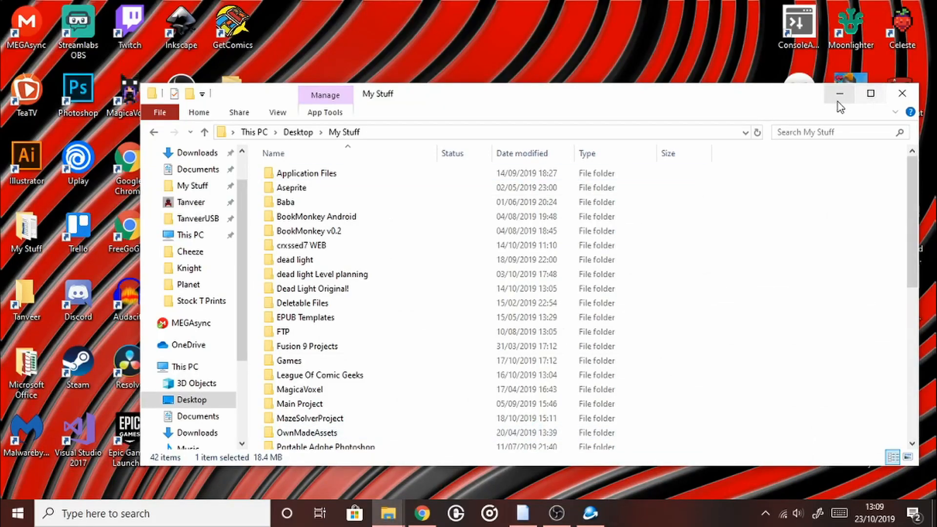
pyautogui.click(840, 93)
# Launch the game from the new RandB shortcut on the desktop.
pyautogui.moveTo(309, 423); pyautogui.dragTo(222, 347)
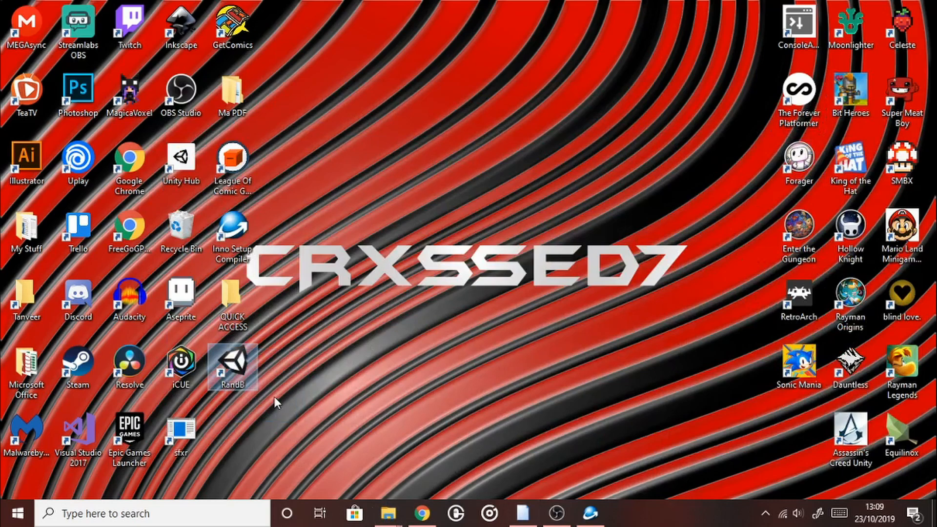
pyautogui.click(274, 397)
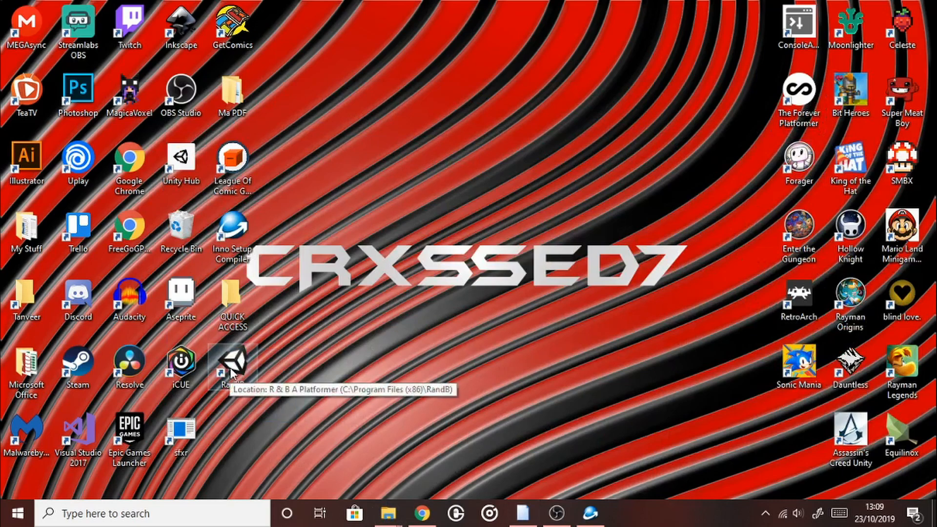
pyautogui.doubleClick(239, 368)
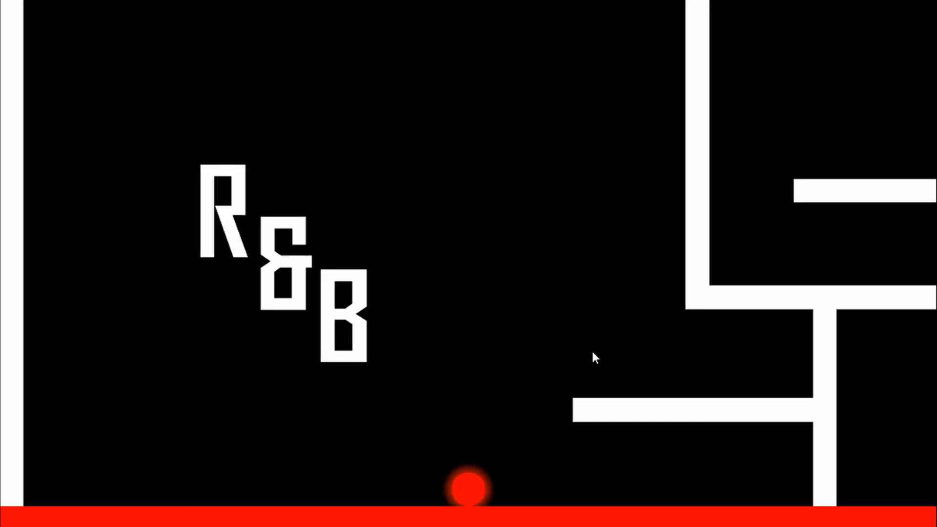
# Test the installed game by moving the ball left, jumping and moving it back right.
pyautogui.press('Left')
pyautogui.press('space')
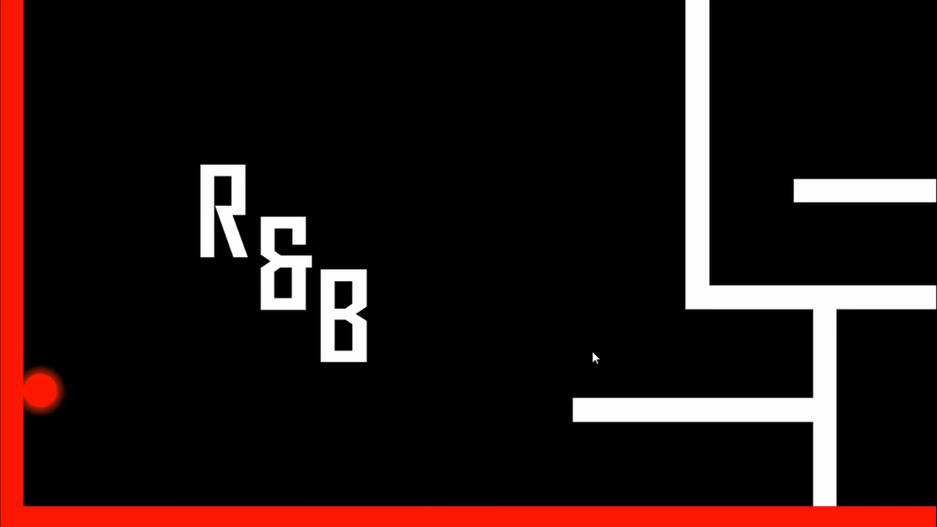
pyautogui.press('space')
pyautogui.press('Right')
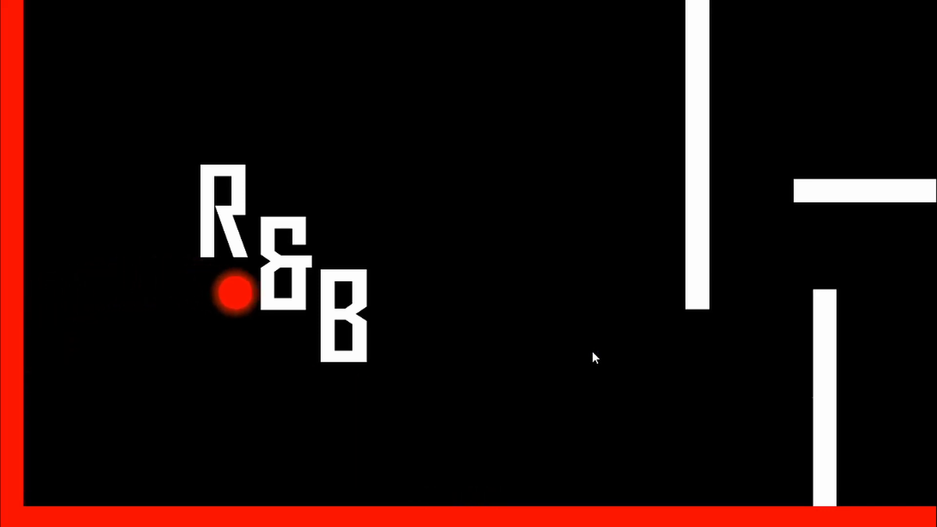
pyautogui.press('Right')
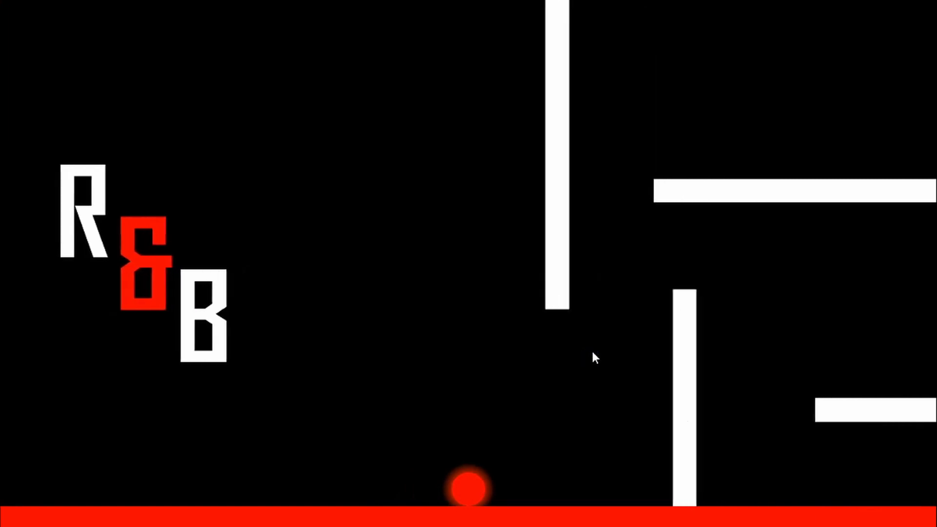
# Test the game by jumping the ball up the maze platforms, and exit it with Save & Quit.
pyautogui.press('space')
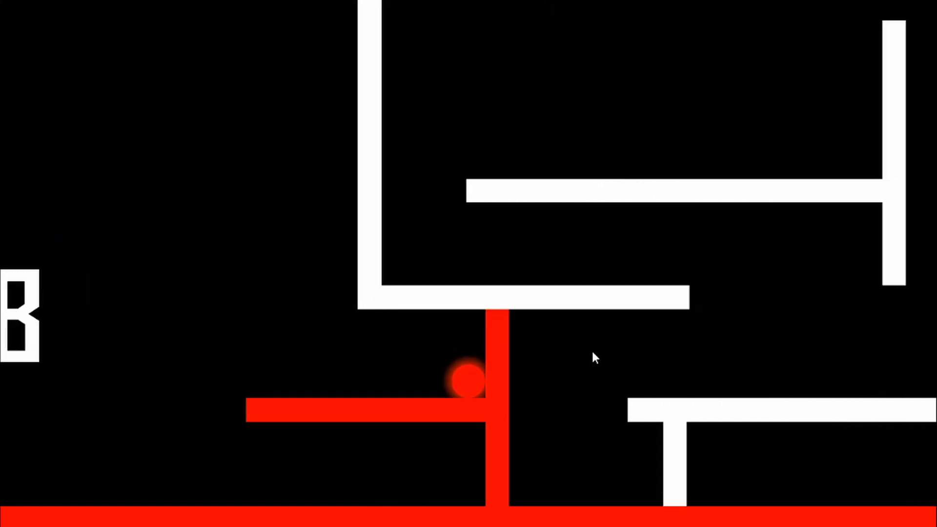
pyautogui.press('space')
pyautogui.press('Left')
pyautogui.press('Right')
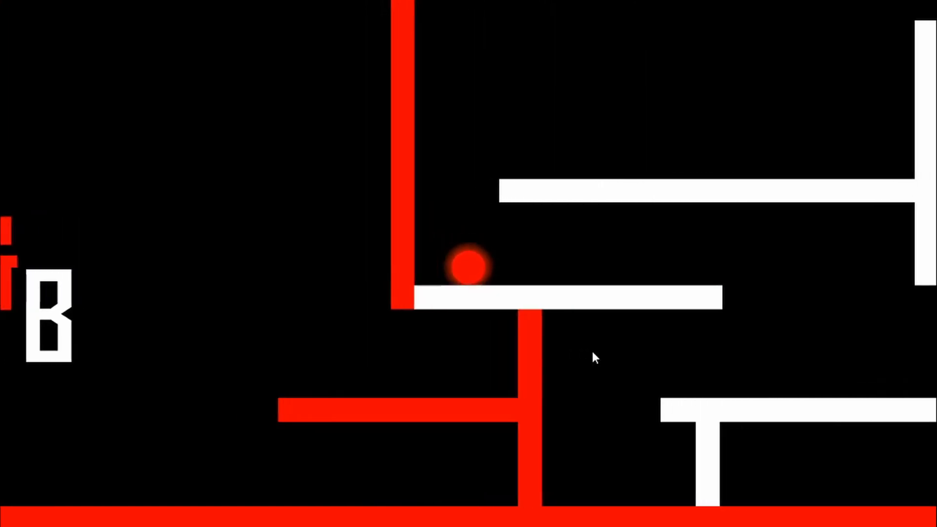
pyautogui.press('space')
pyautogui.press('space')
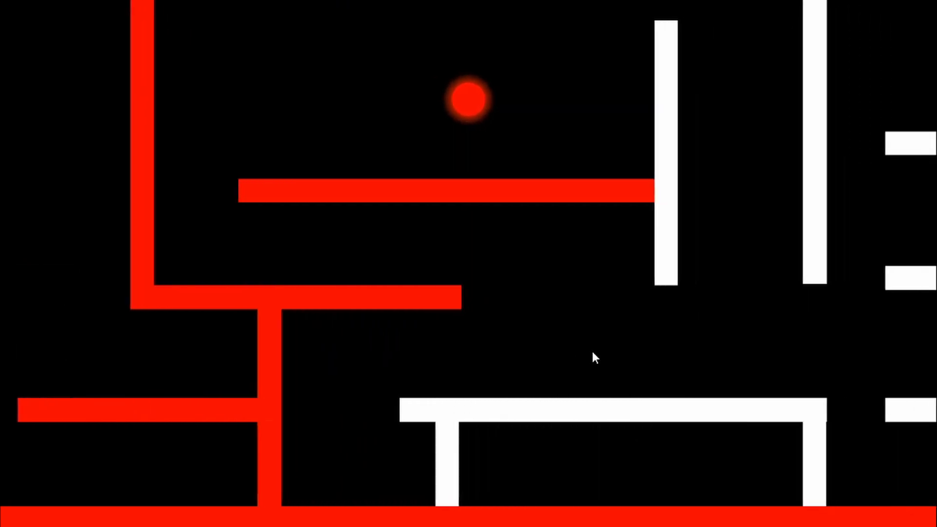
pyautogui.press('Left')
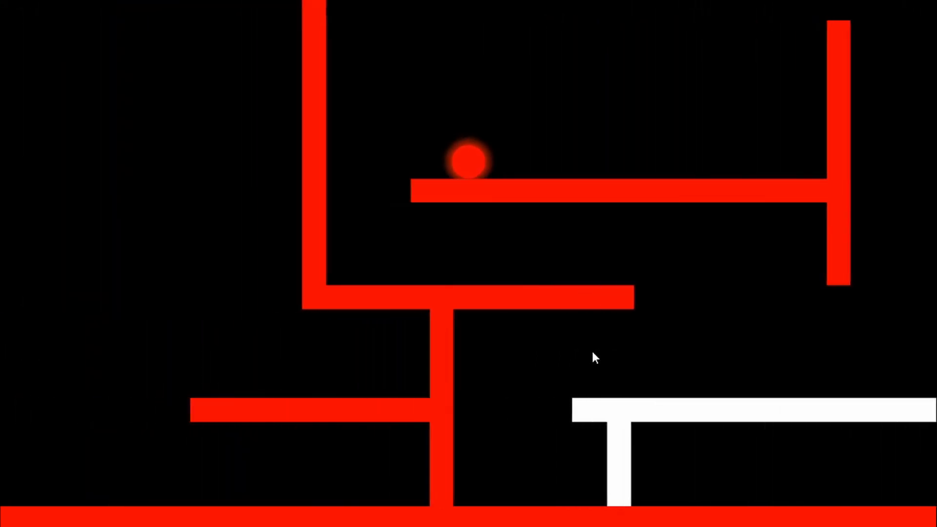
pyautogui.press('Escape')
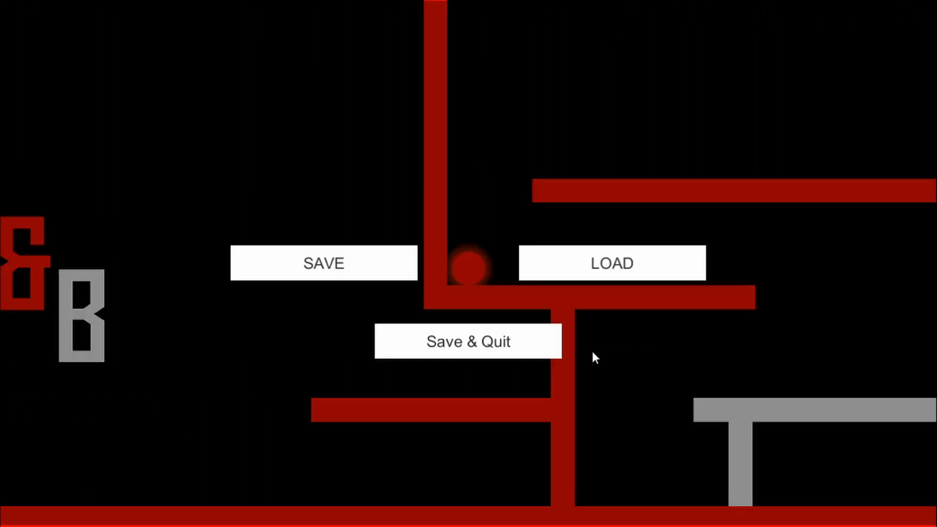
pyautogui.click(533, 352)
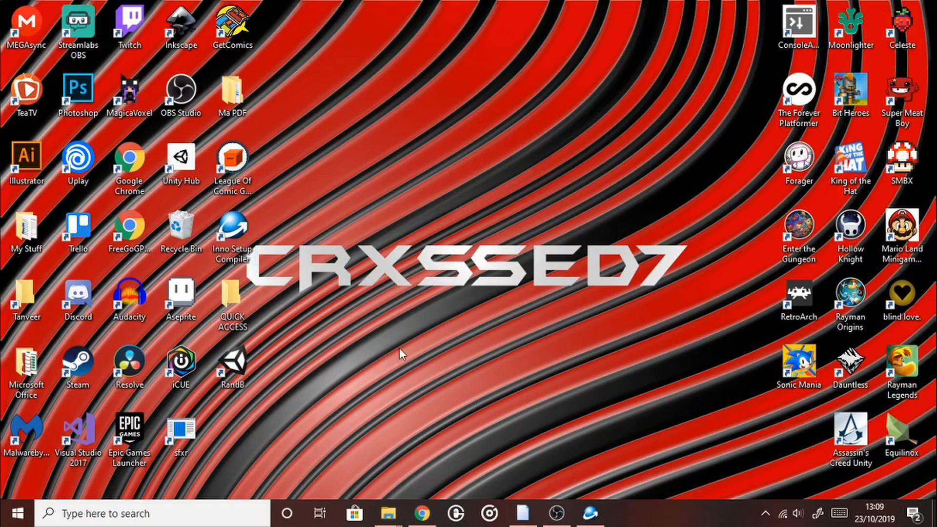
# Bring up the Inno Setup download page and the My Stuff folder's contents, and minimize both windows.
pyautogui.click(417, 508)
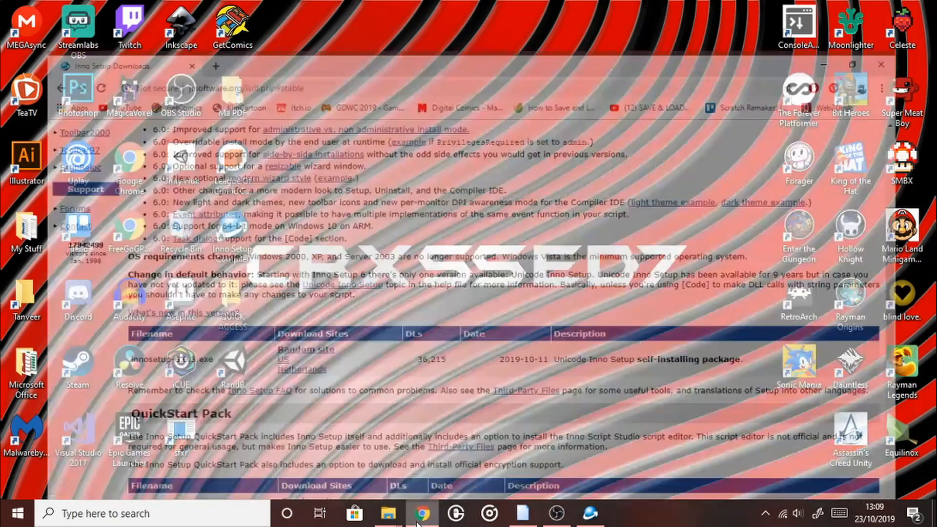
pyautogui.moveTo(402, 521)
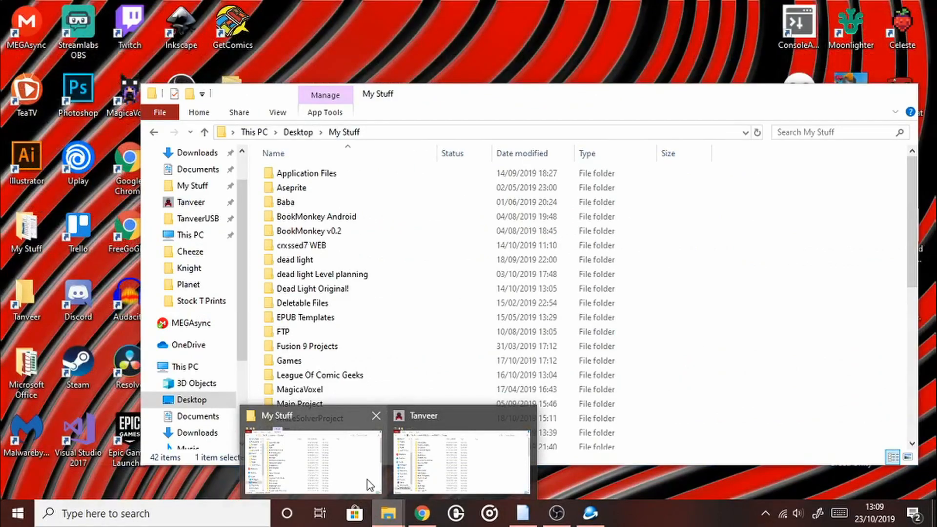
pyautogui.click(367, 479)
pyautogui.scroll(-7, 372, 432)
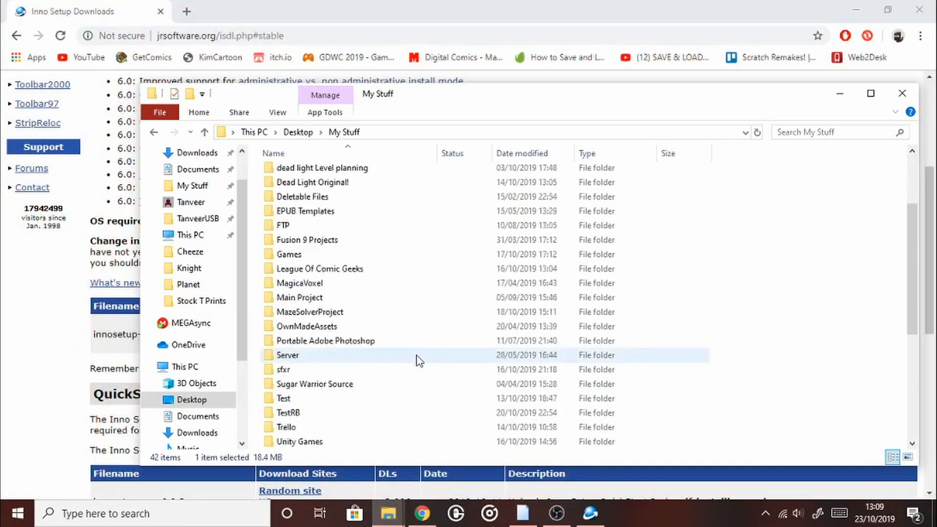
pyautogui.click(840, 93)
pyautogui.click(856, 12)
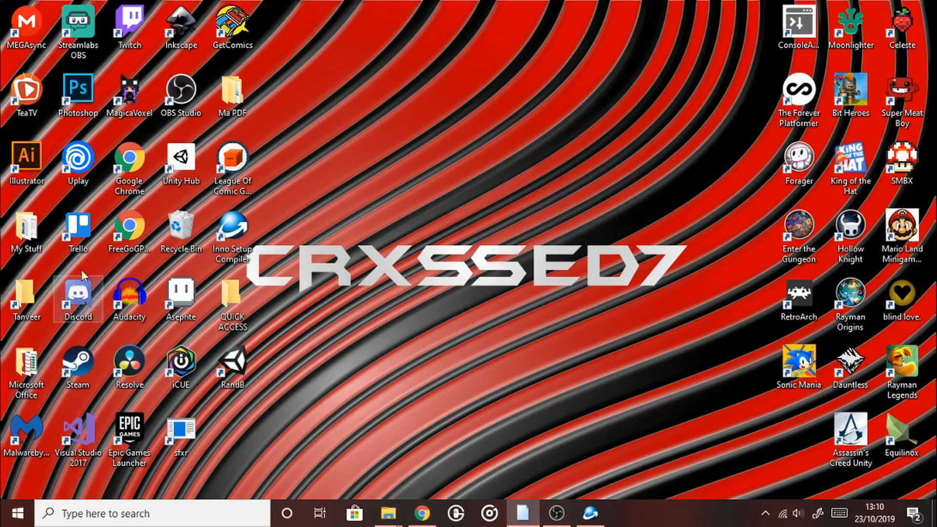
# Open the Trello folder inside My Stuff and examine the files the application needs.
pyautogui.click(78, 228)
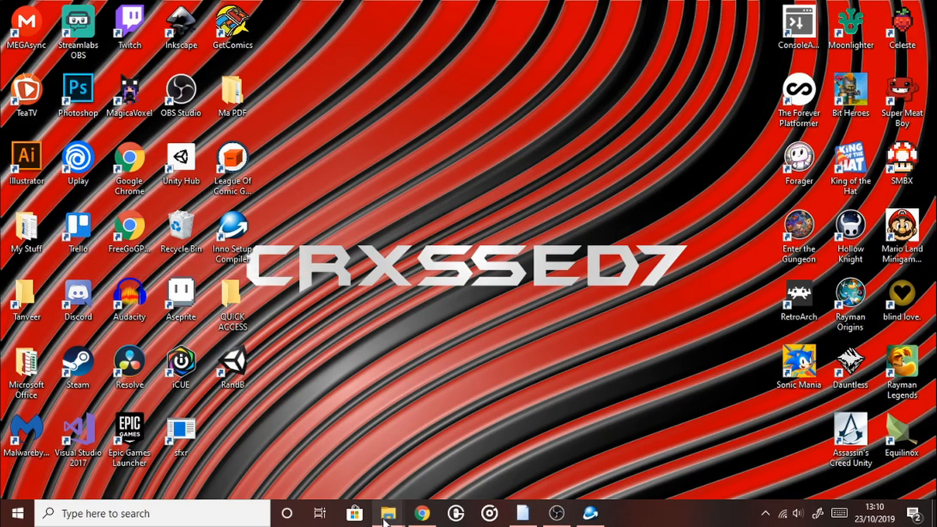
pyautogui.moveTo(387, 509)
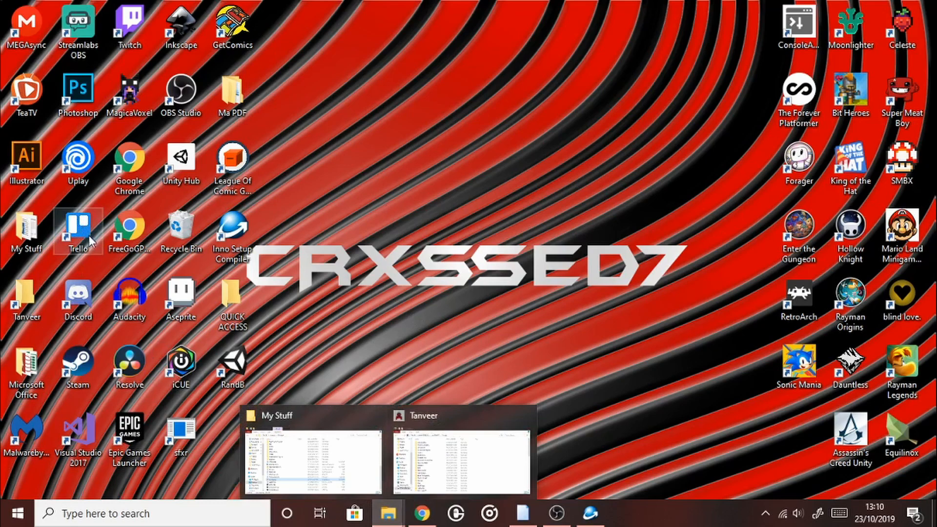
pyautogui.click(310, 429)
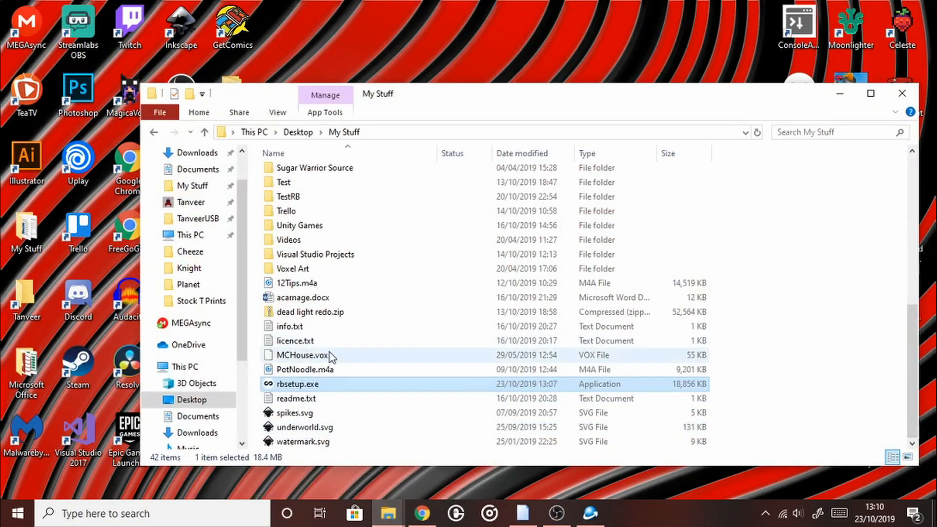
pyautogui.scroll(2, 331, 356)
pyautogui.doubleClick(307, 314)
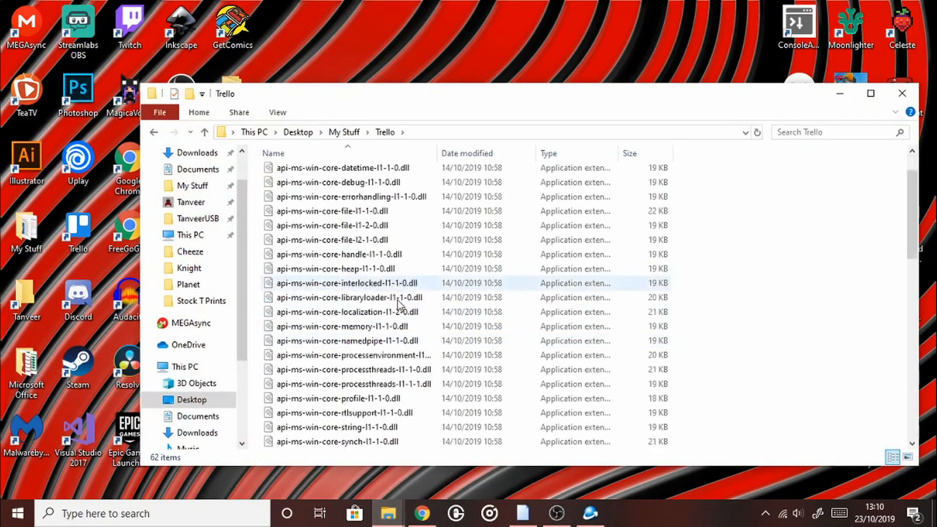
pyautogui.scroll(-13, 399, 305)
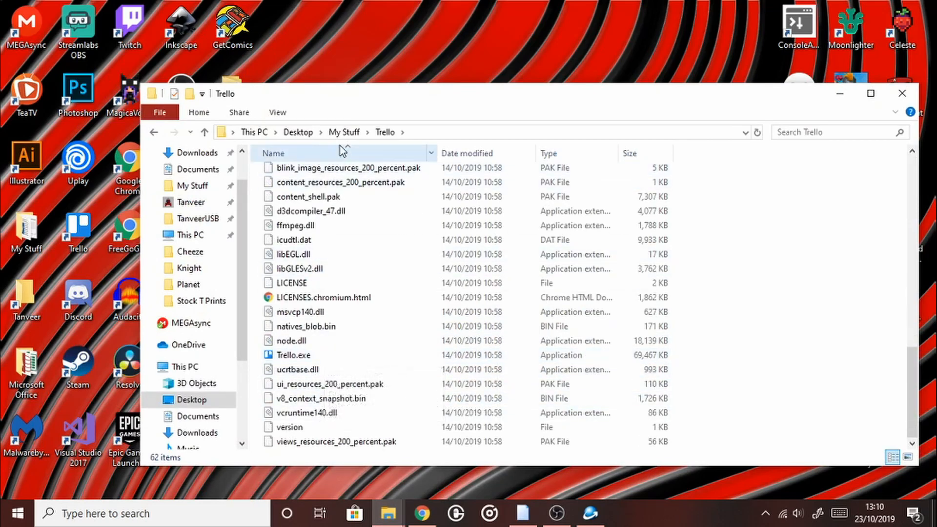
# Return to the My Stuff folder, reopen the Trello folder and locate Trello.exe among its files.
pyautogui.click(340, 132)
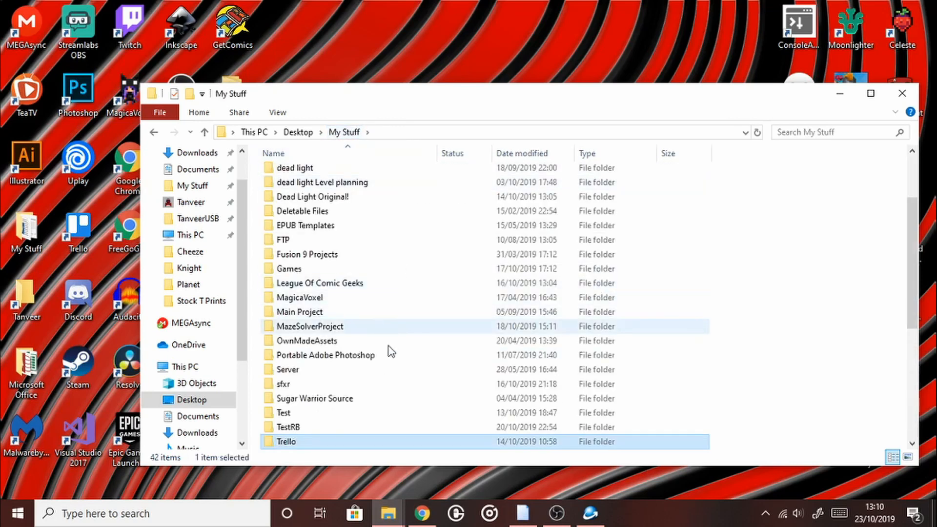
pyautogui.scroll(-2, 391, 391)
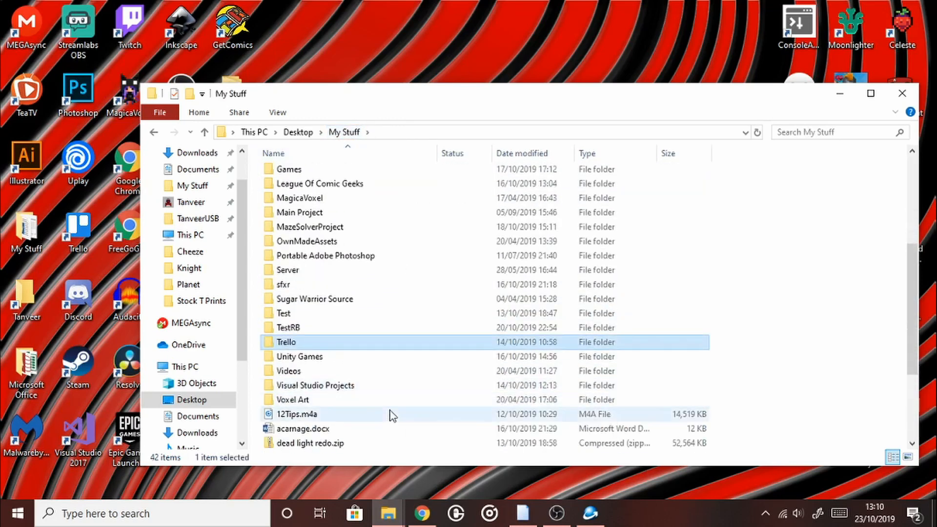
pyautogui.doubleClick(295, 343)
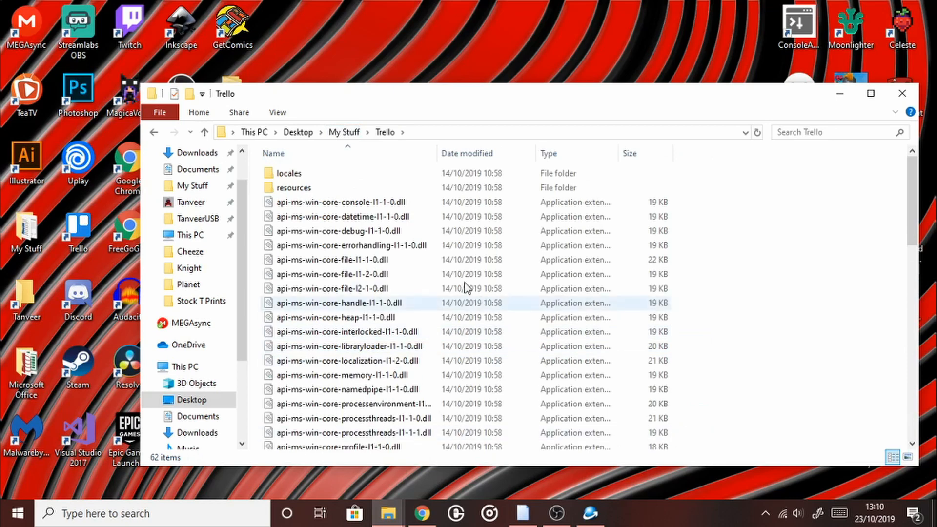
pyautogui.scroll(-3, 419, 254)
pyautogui.scroll(-11, 399, 215)
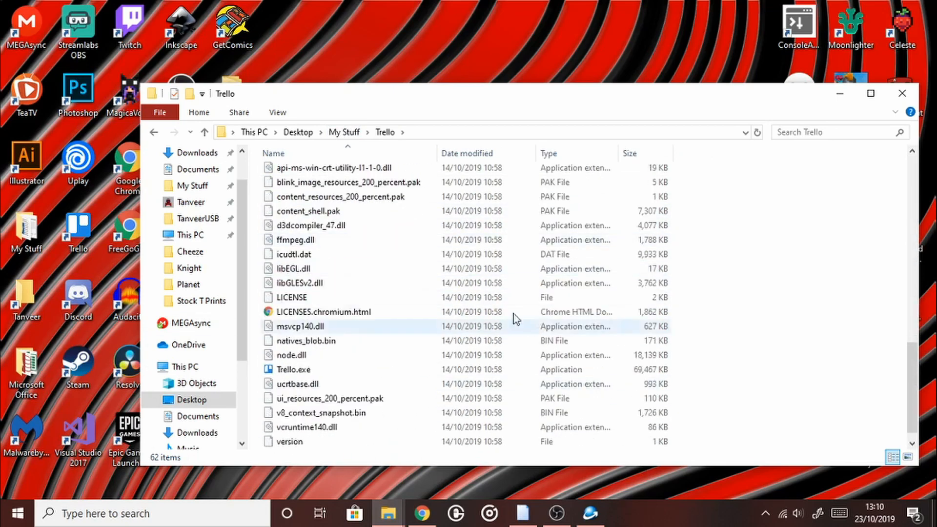
pyautogui.scroll(-1, 458, 318)
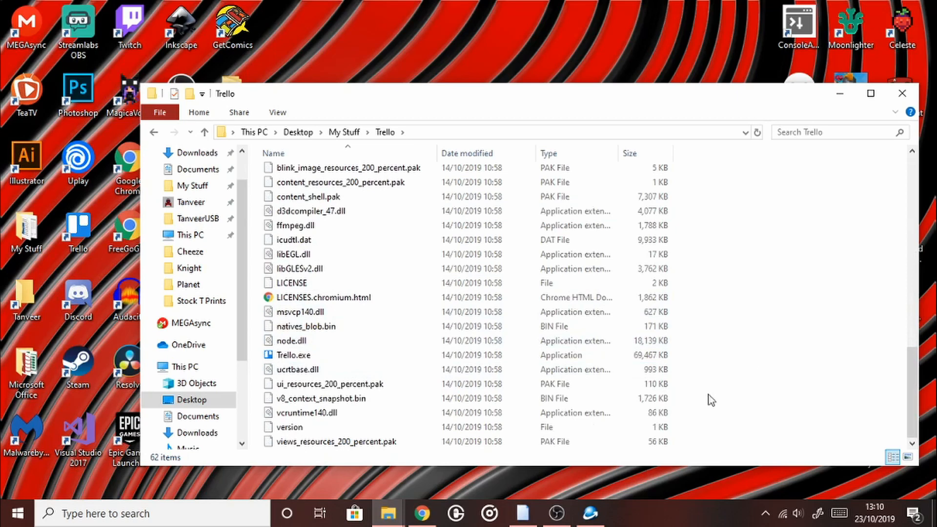
# Run Trello.exe from its folder, and review the supporting DLL files stored alongside it.
pyautogui.doubleClick(345, 363)
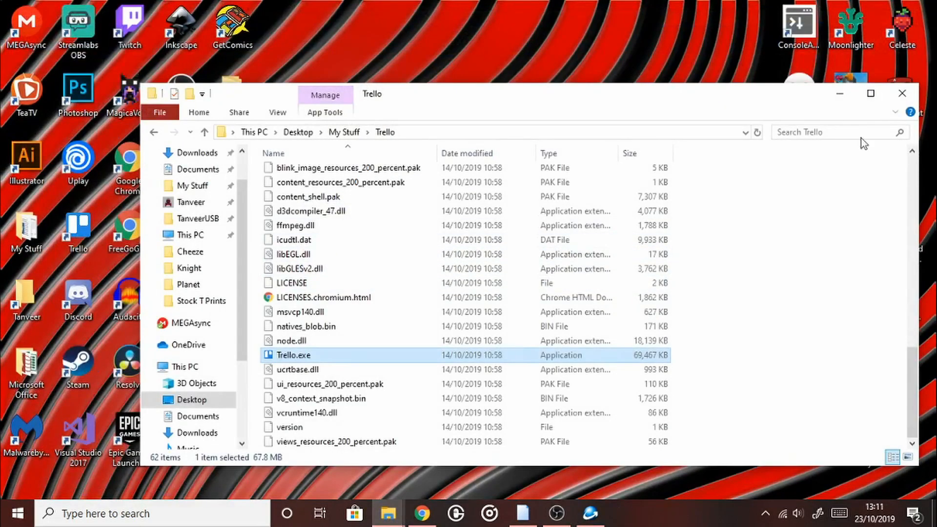
pyautogui.click(715, 316)
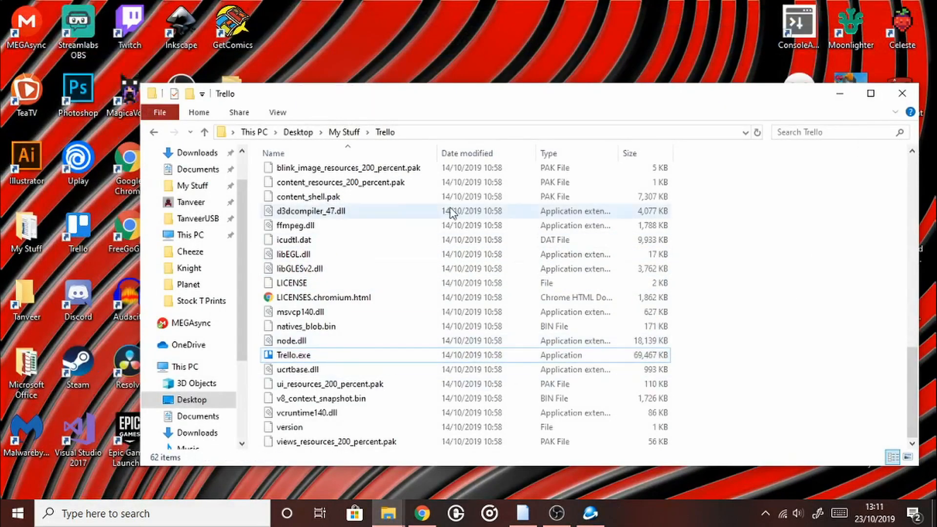
pyautogui.scroll(2, 361, 259)
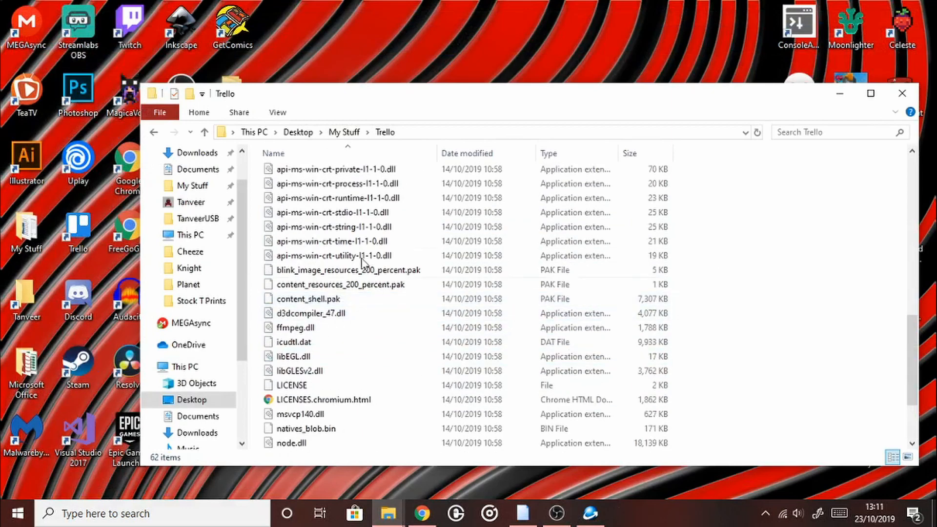
pyautogui.scroll(10, 361, 262)
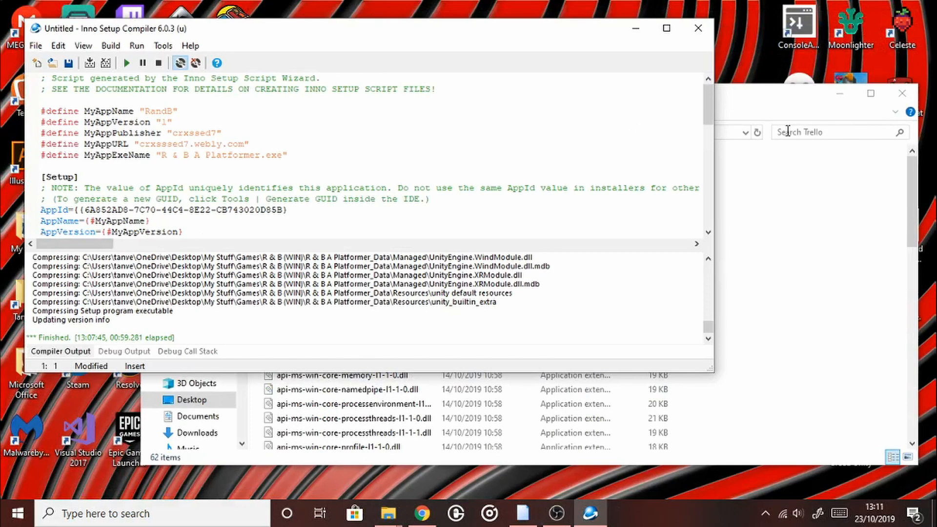
# Close the Inno Setup Compiler without saving the untitled script, and close the Trello folder window.
pyautogui.click(698, 28)
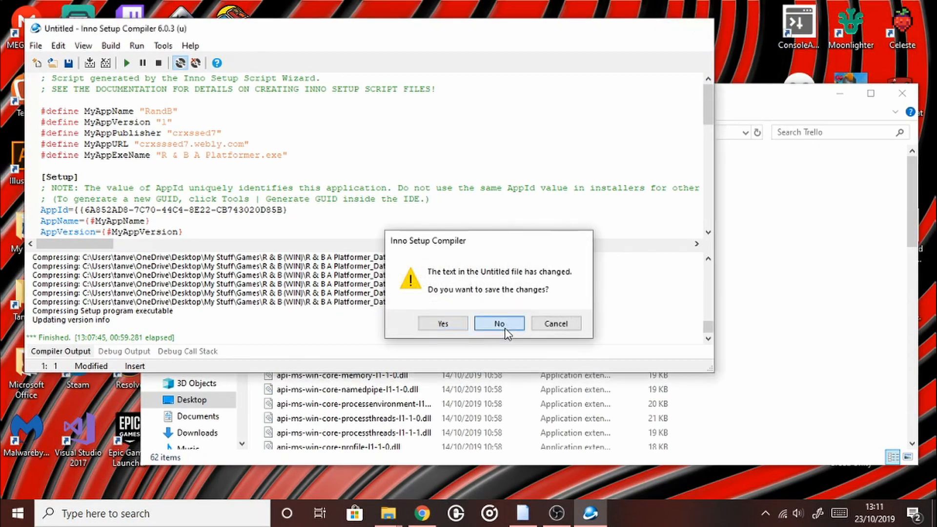
pyautogui.click(499, 324)
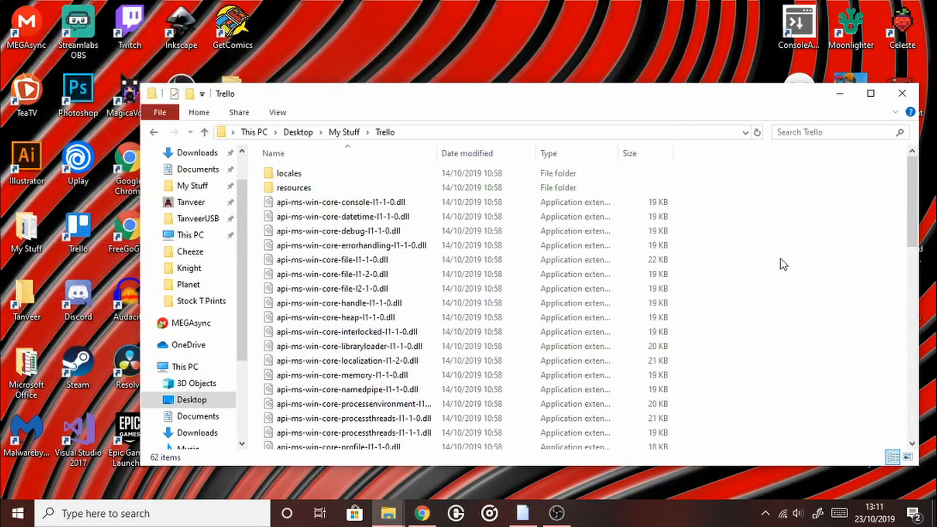
pyautogui.click(902, 93)
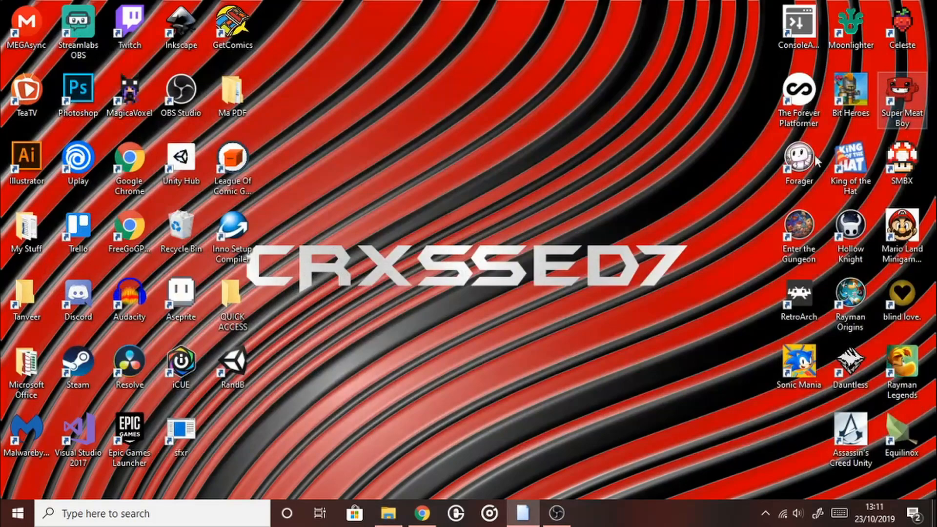